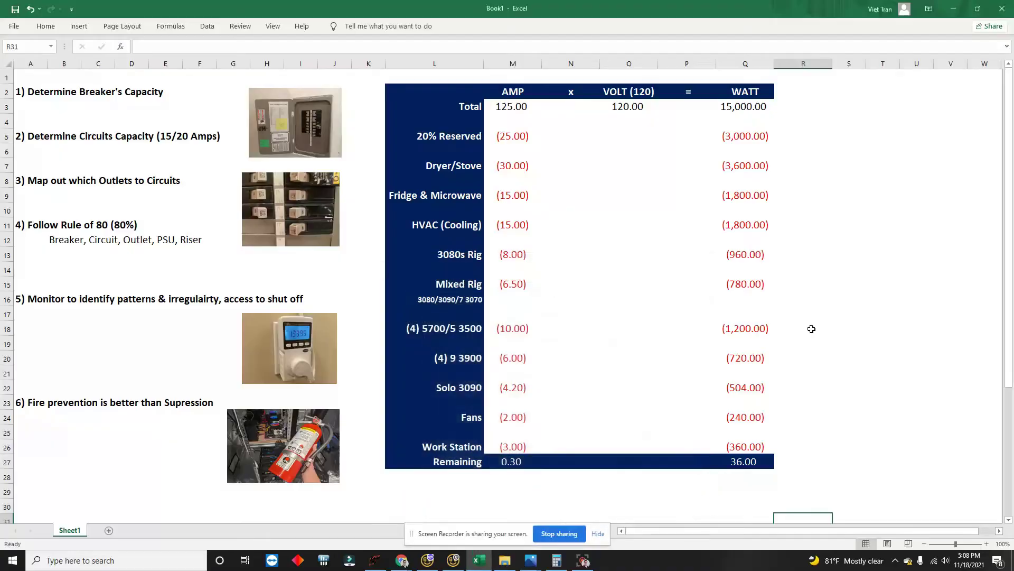
# Dismiss the screen-sharing notice and review the 125 total amps, 120 V and total watts formula
pyautogui.click(810, 328)
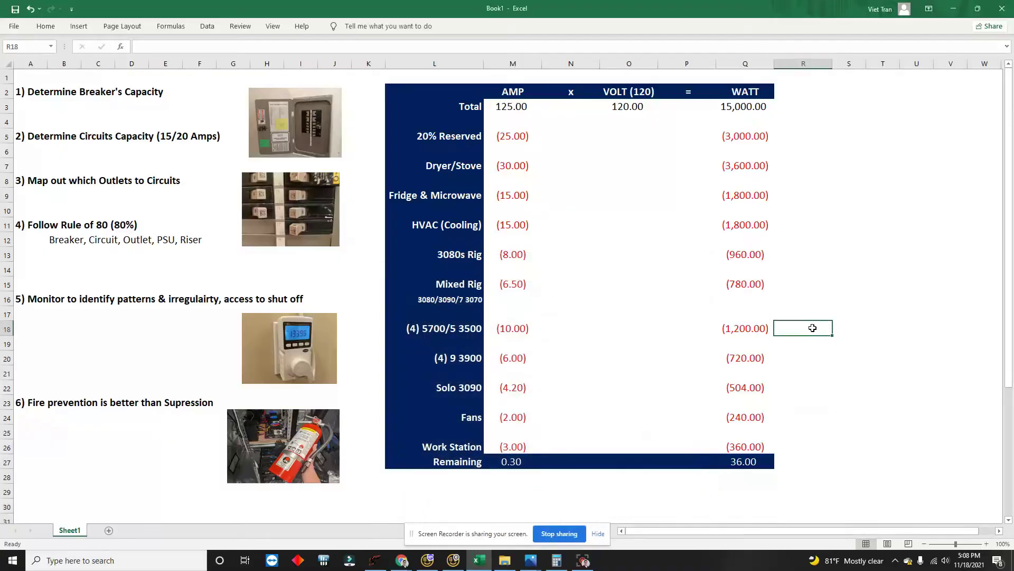
pyautogui.click(597, 533)
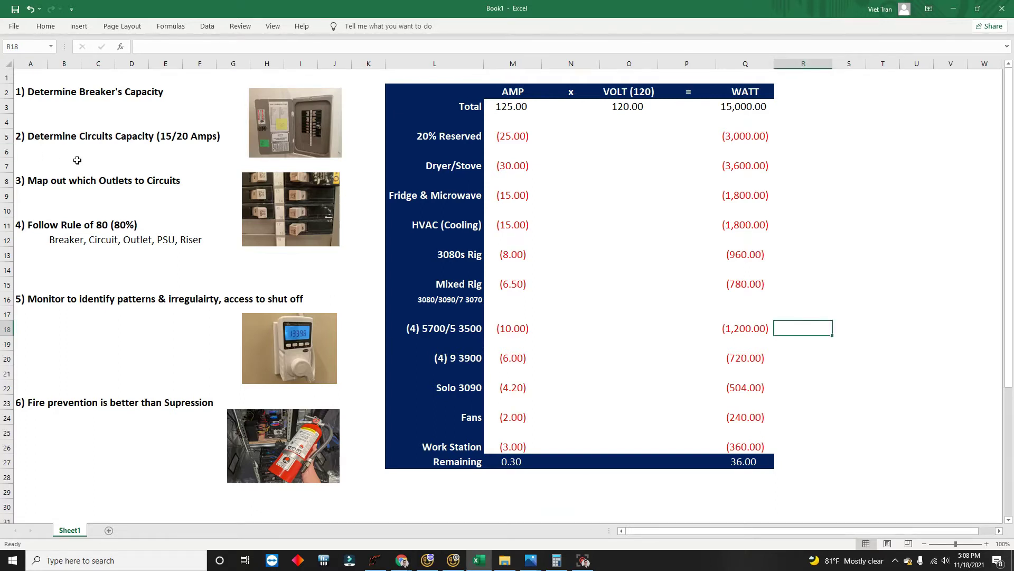
pyautogui.click(47, 96)
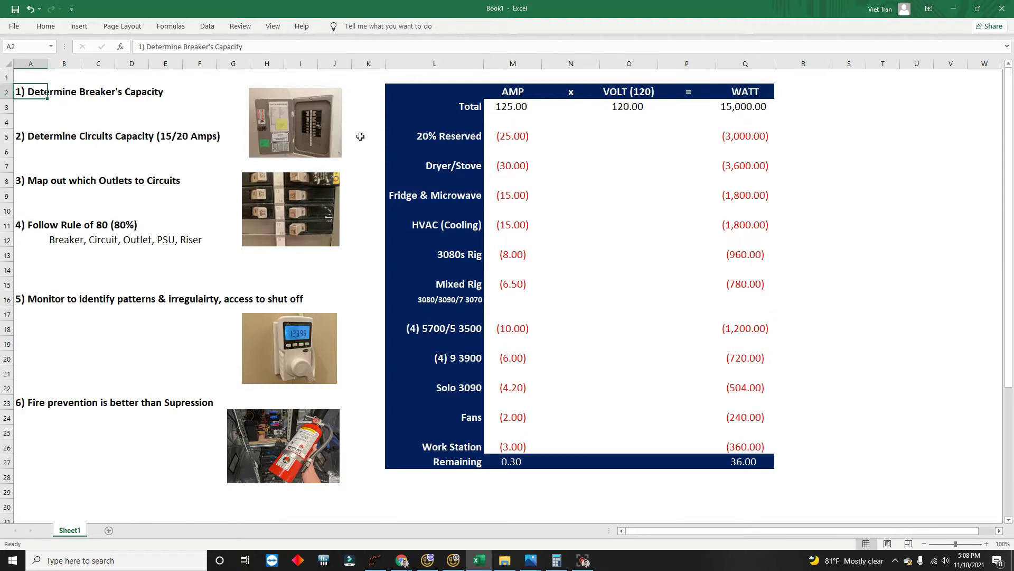
pyautogui.click(503, 108)
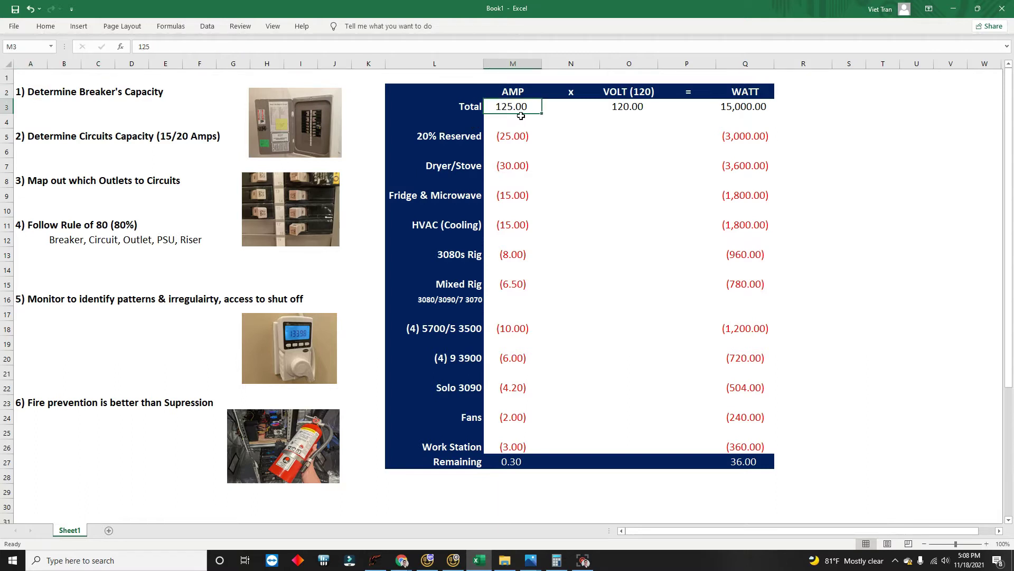
pyautogui.click(620, 109)
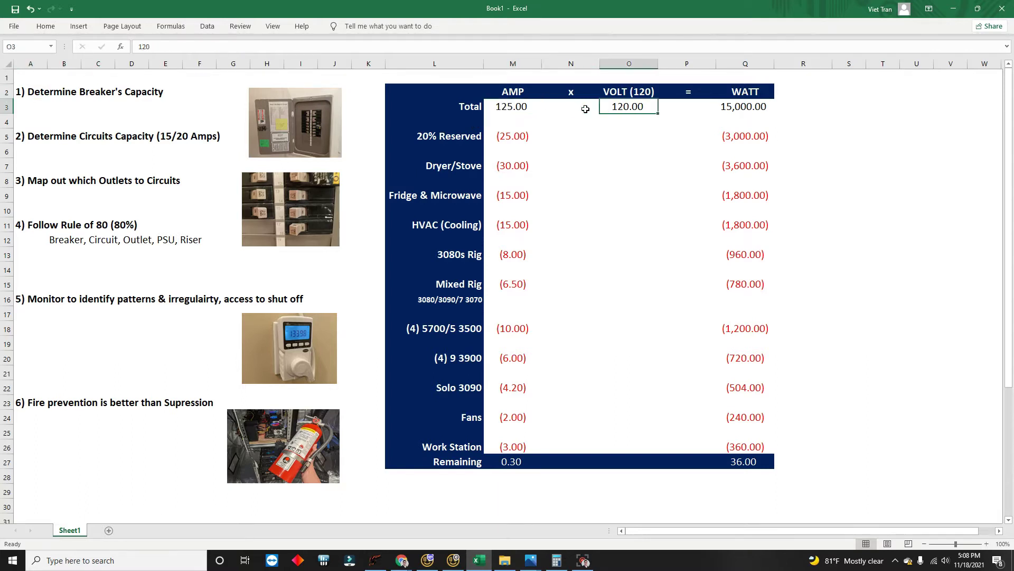
pyautogui.click(743, 106)
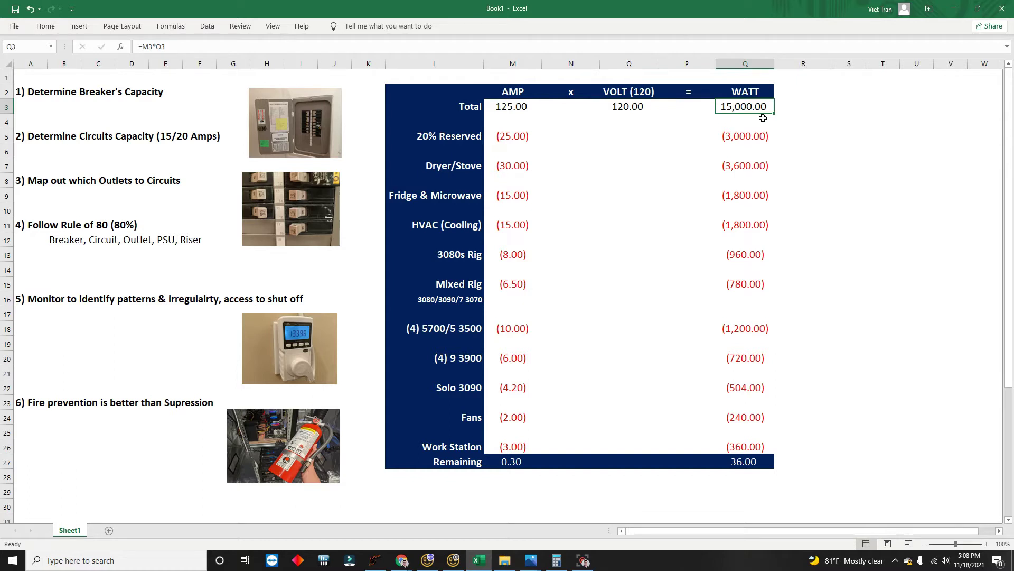
pyautogui.click(526, 109)
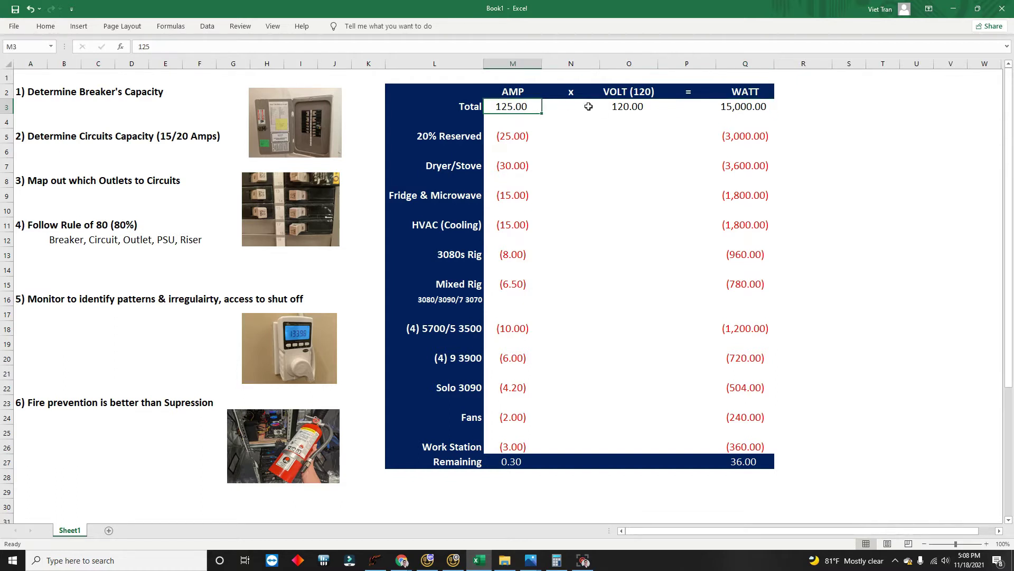
pyautogui.click(627, 105)
pyautogui.click(737, 105)
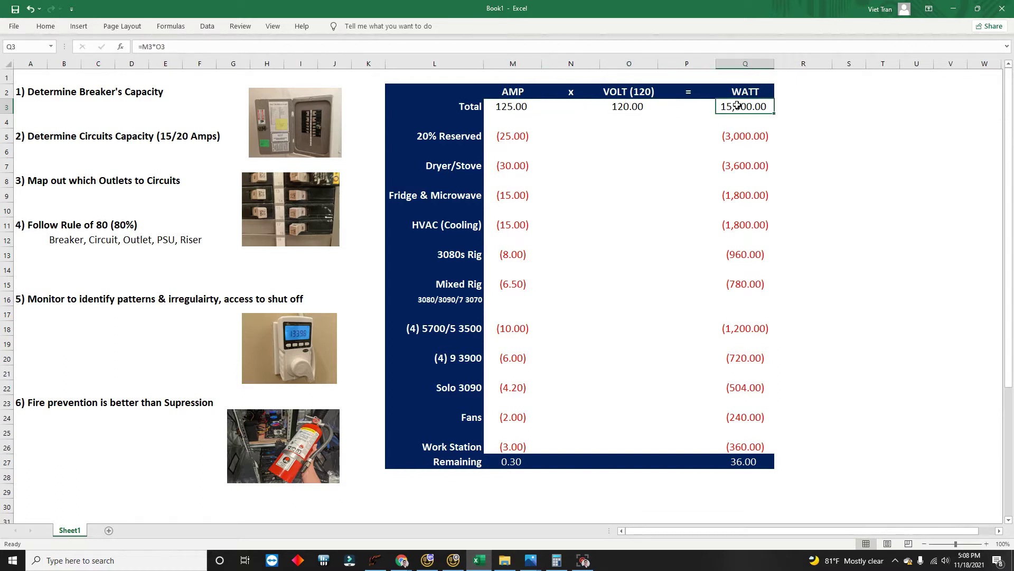
# Walk through the checklist steps for circuit capacity, outlet mapping and Breaker's Capacity
pyautogui.click(117, 137)
pyautogui.click(58, 145)
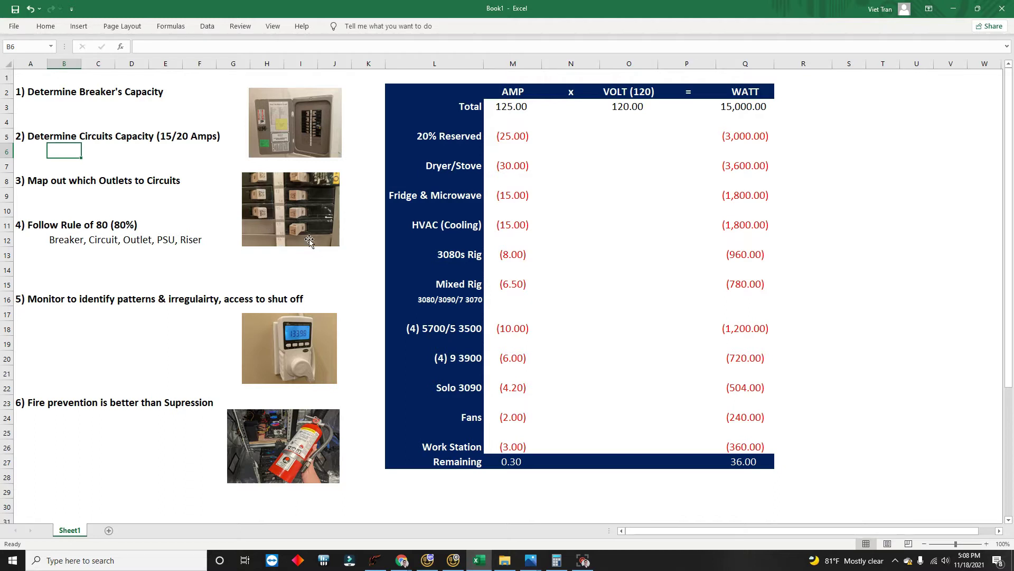
pyautogui.click(73, 184)
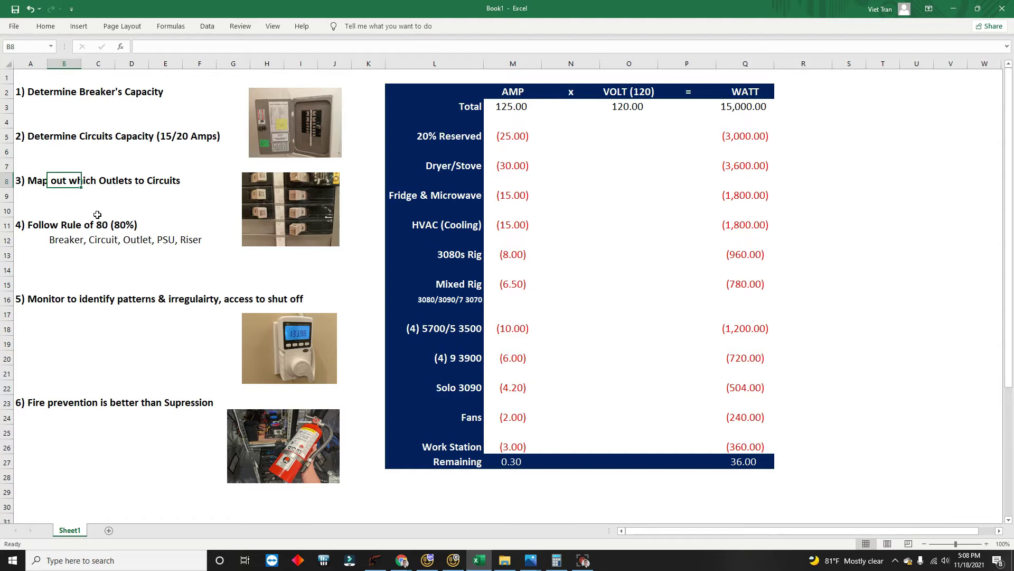
pyautogui.click(146, 91)
pyautogui.moveTo(143, 92); pyautogui.dragTo(85, 92)
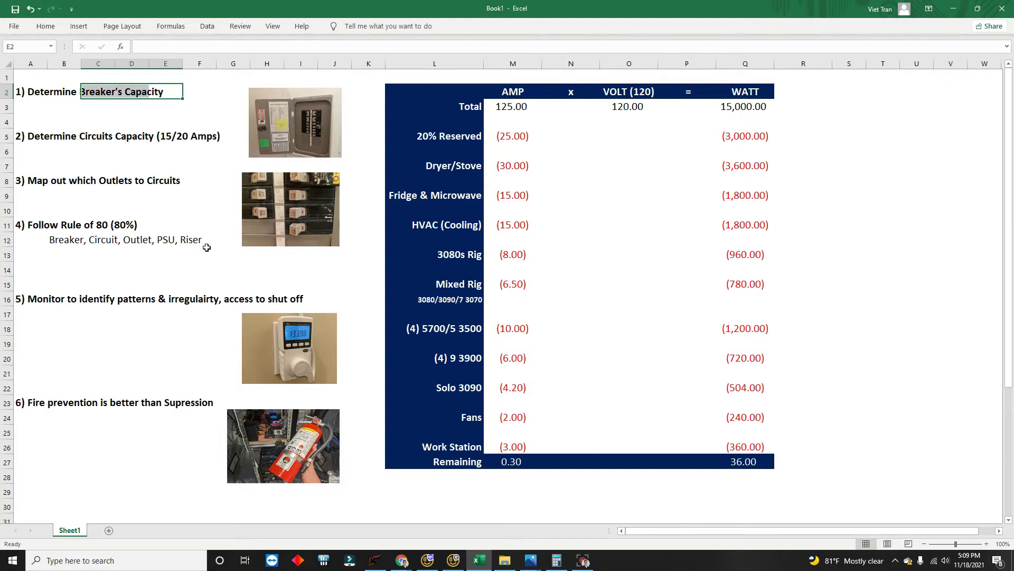
pyautogui.click(580, 355)
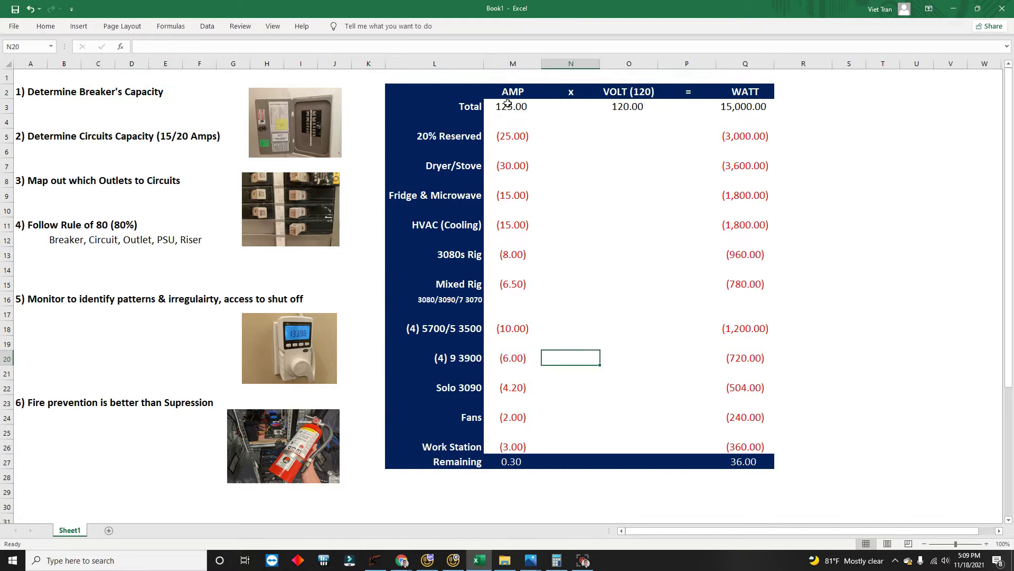
# Highlight the amps, volts and watts columns and review the 20% Reserved watts formula
pyautogui.moveTo(510, 106); pyautogui.dragTo(539, 446)
pyautogui.click(621, 106)
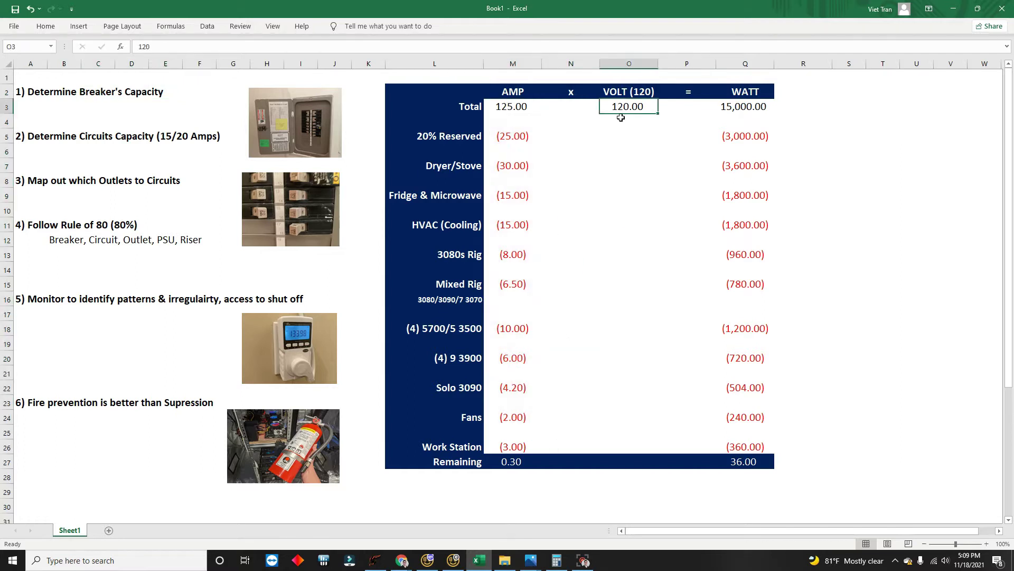
pyautogui.moveTo(636, 148); pyautogui.dragTo(645, 397)
pyautogui.click(687, 343)
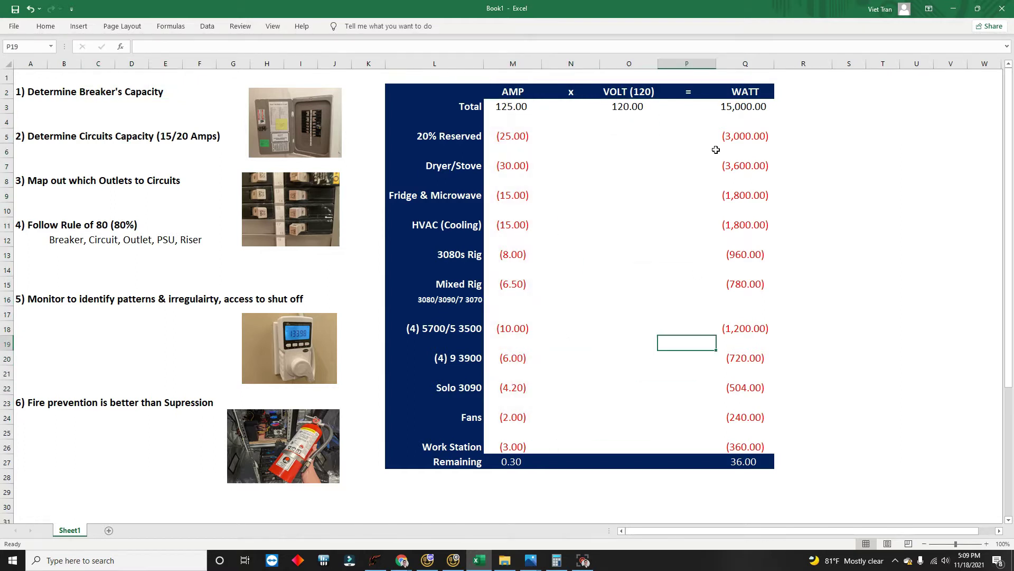
pyautogui.click(736, 135)
pyautogui.click(230, 45)
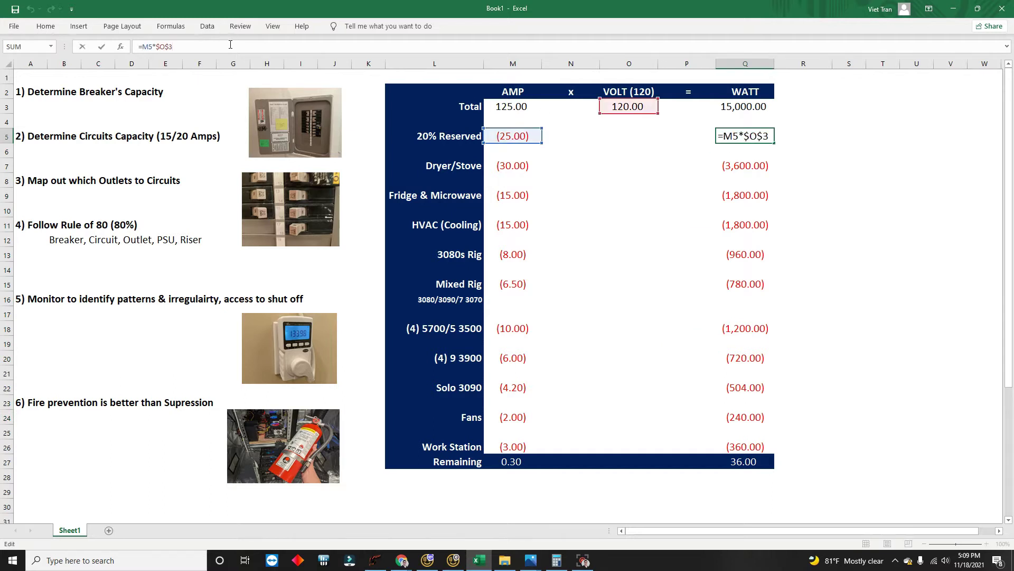
pyautogui.press('Return')
pyautogui.moveTo(738, 136); pyautogui.dragTo(736, 462)
pyautogui.click(682, 491)
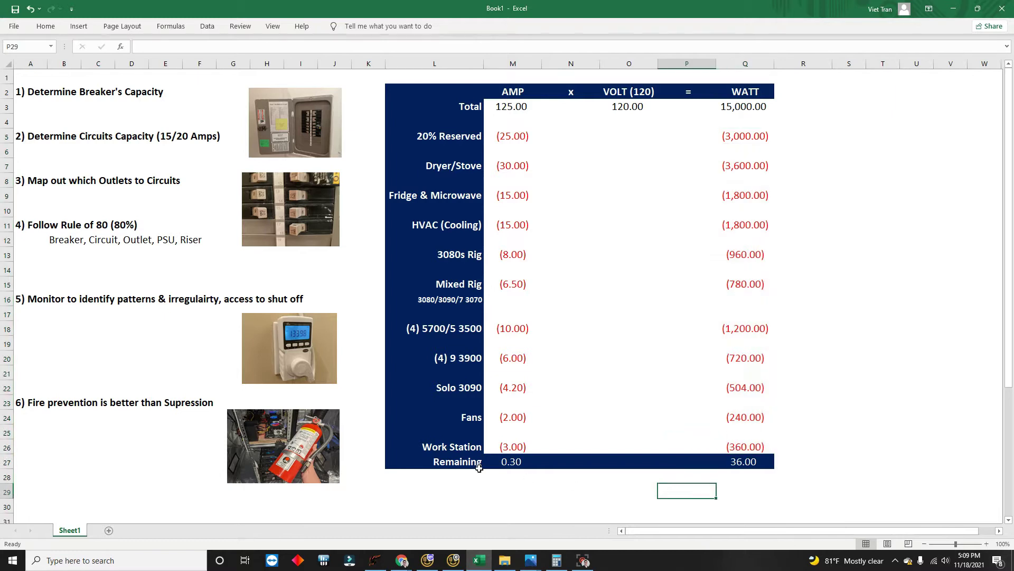
# Review the Remaining row sums and the 20% reserve amps and watts formulas
pyautogui.click(452, 463)
pyautogui.click(523, 463)
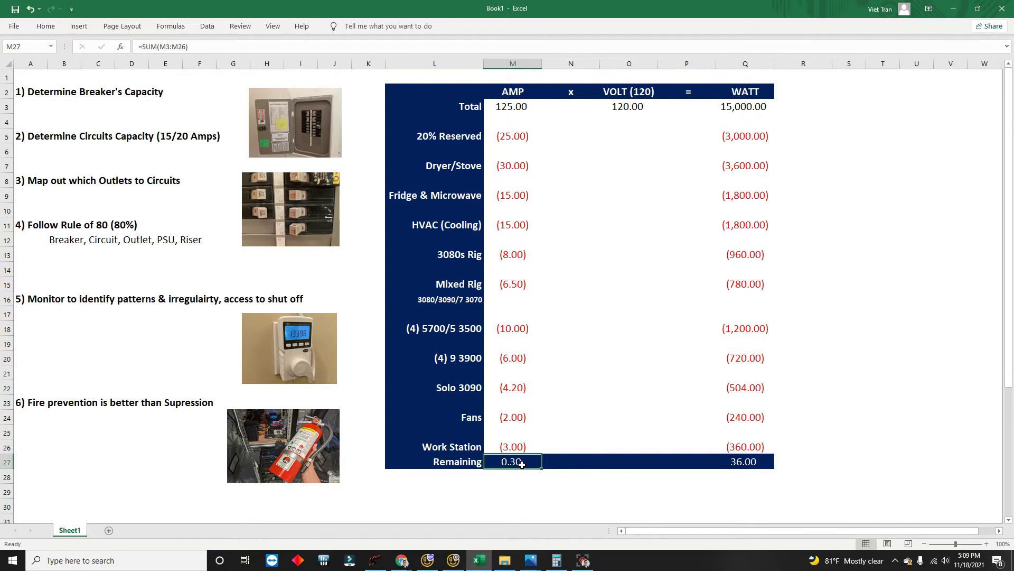
pyautogui.click(724, 460)
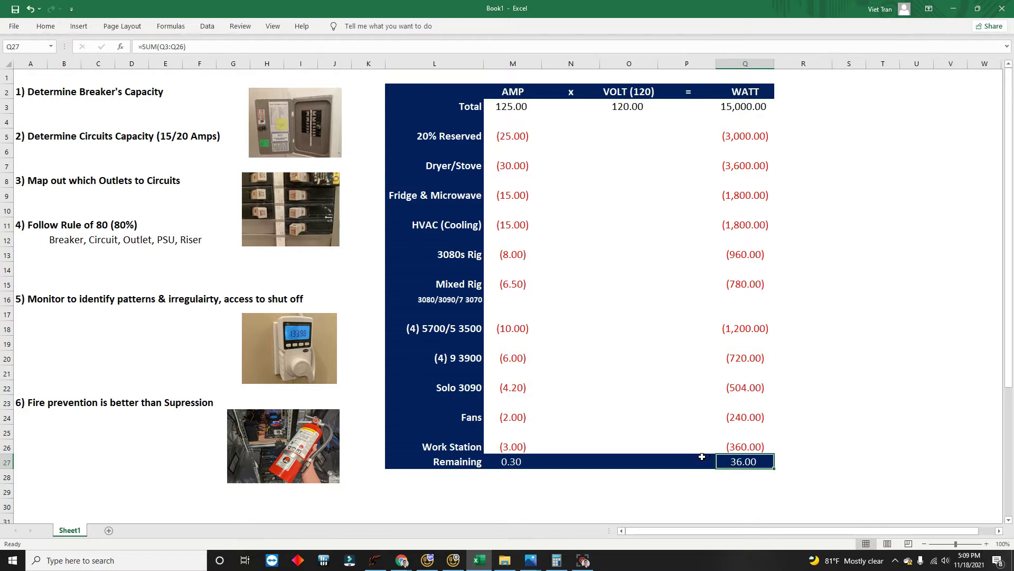
pyautogui.click(510, 105)
pyautogui.click(508, 135)
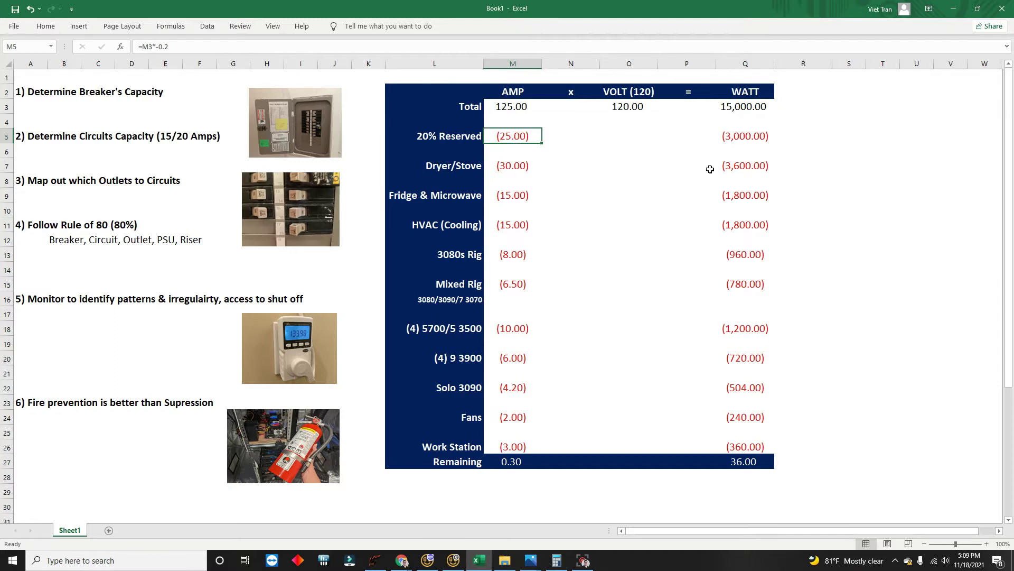
pyautogui.click(735, 141)
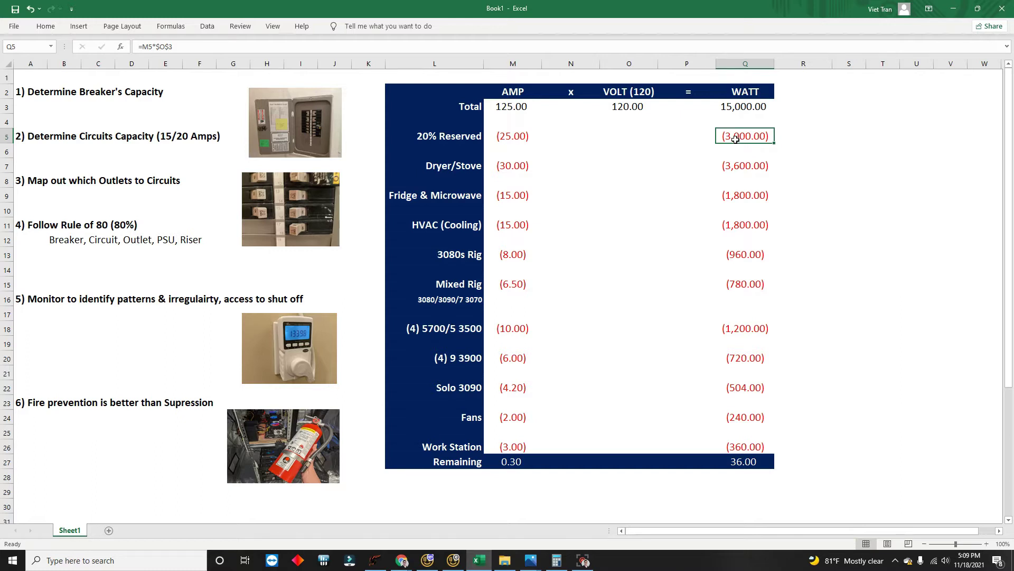
# Check the Dryer/Stove, Fridge & Microwave and HVAC (Cooling) amp draws and HVAC watts
pyautogui.click(521, 165)
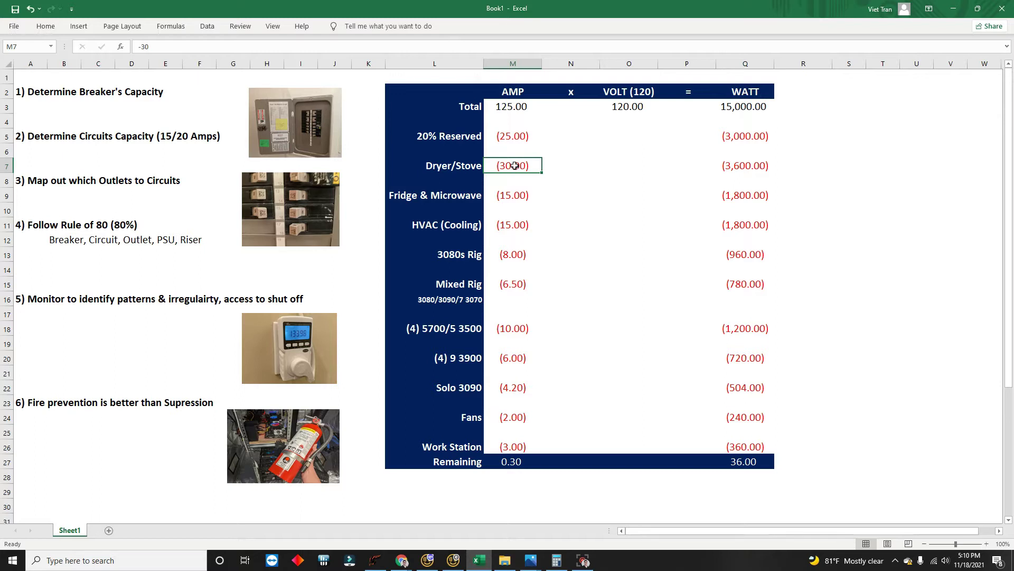
pyautogui.click(513, 197)
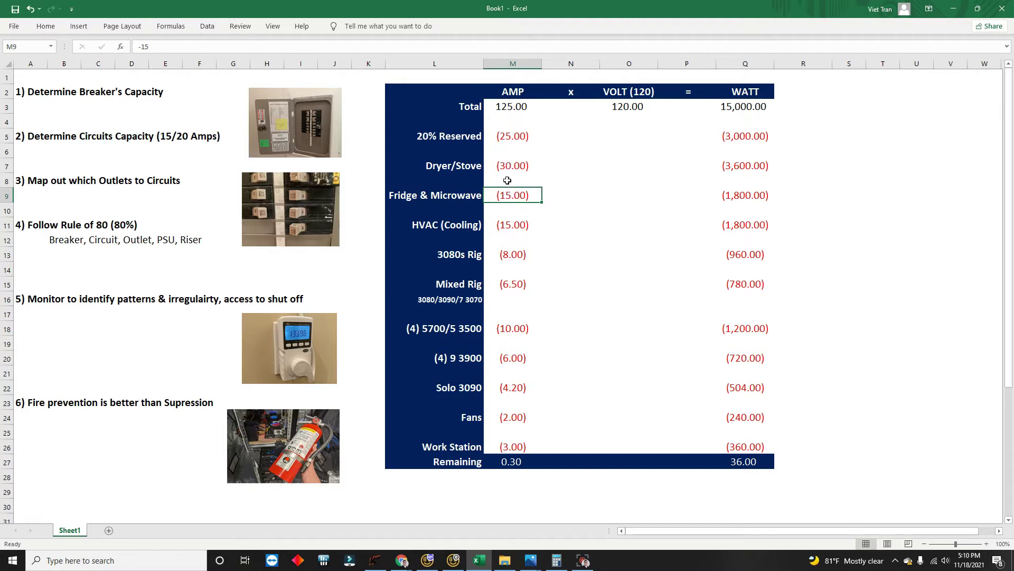
pyautogui.click(498, 232)
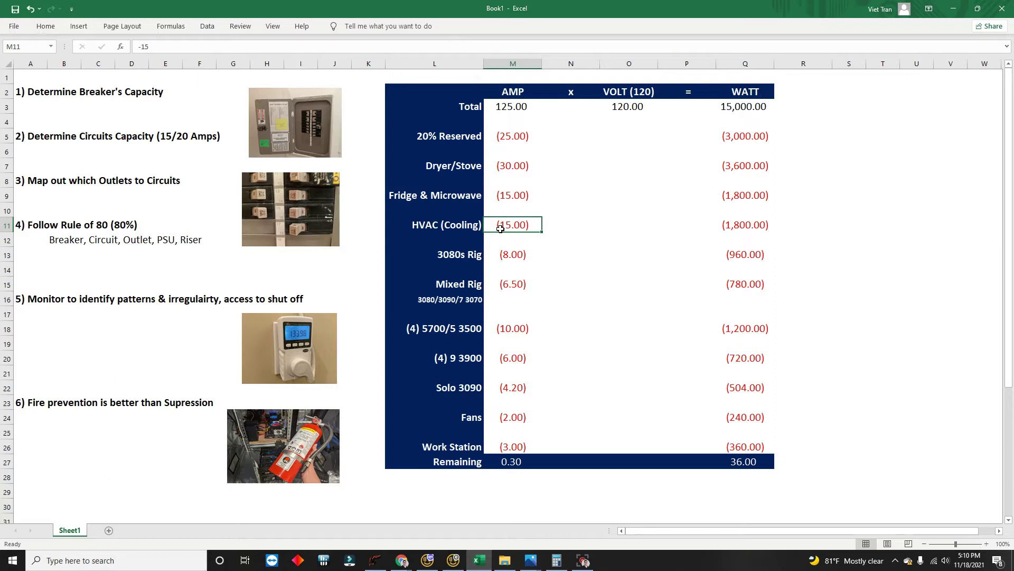
pyautogui.click(747, 228)
# Enter -11 amps for the 3080s Rig (after trying -10) and -8 for the (4) 5700/5 3500 rigs
pyautogui.click(479, 258)
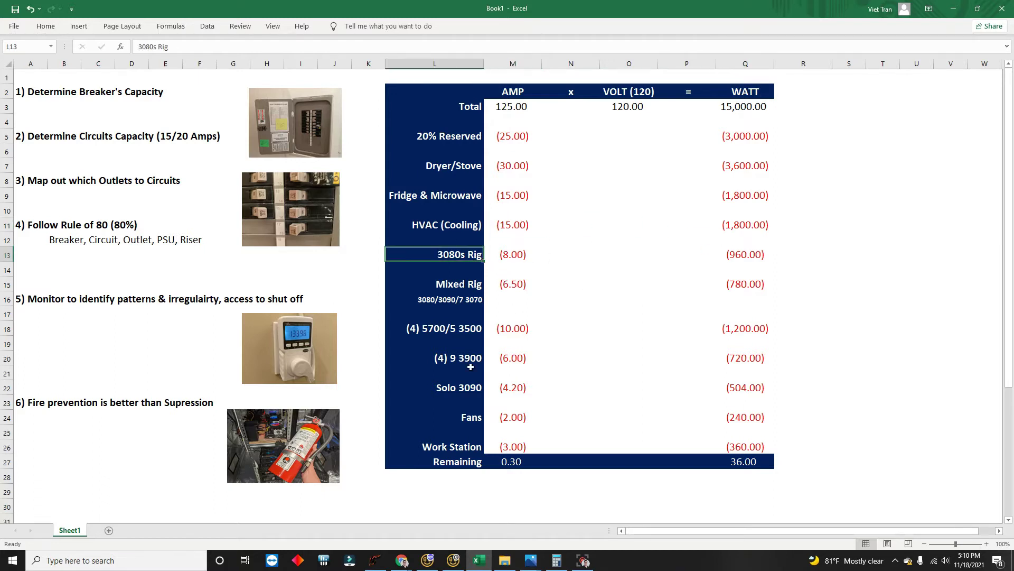
pyautogui.click(509, 256)
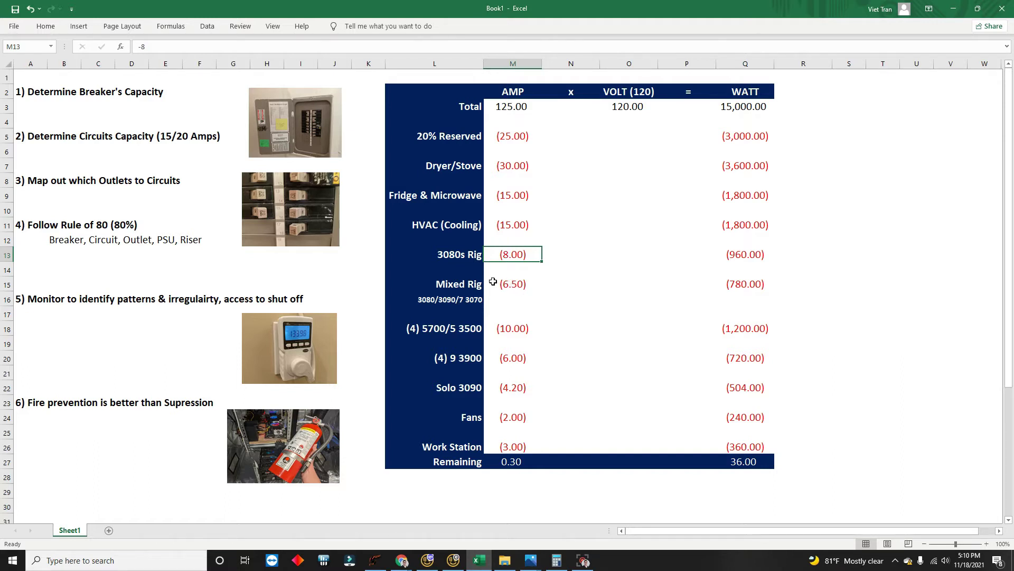
pyautogui.write('-10')
pyautogui.press('Return')
pyautogui.click(505, 255)
pyautogui.write('-11')
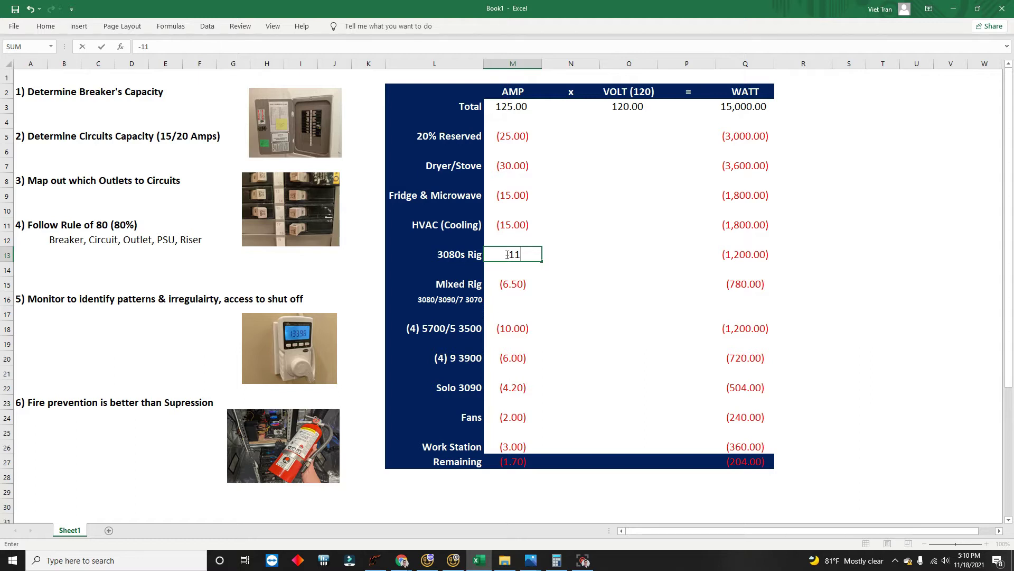
pyautogui.press('Return')
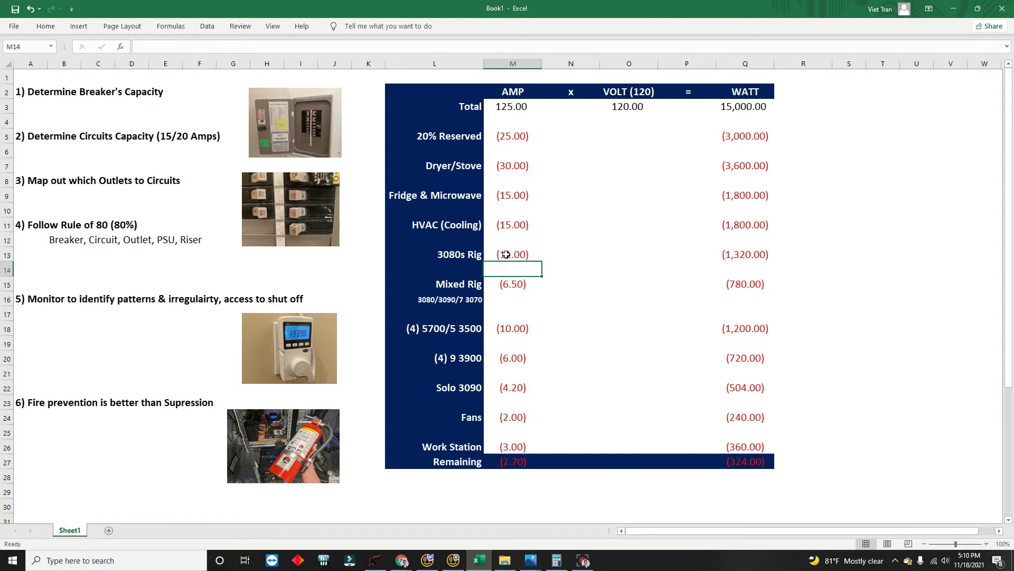
pyautogui.click(508, 328)
pyautogui.write('-8')
pyautogui.press('Return')
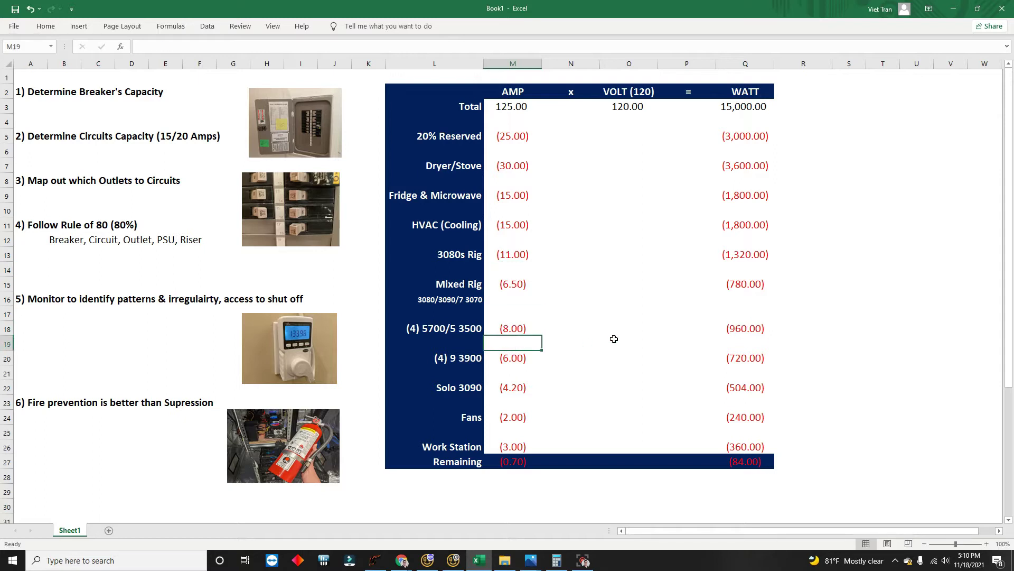
pyautogui.click(514, 253)
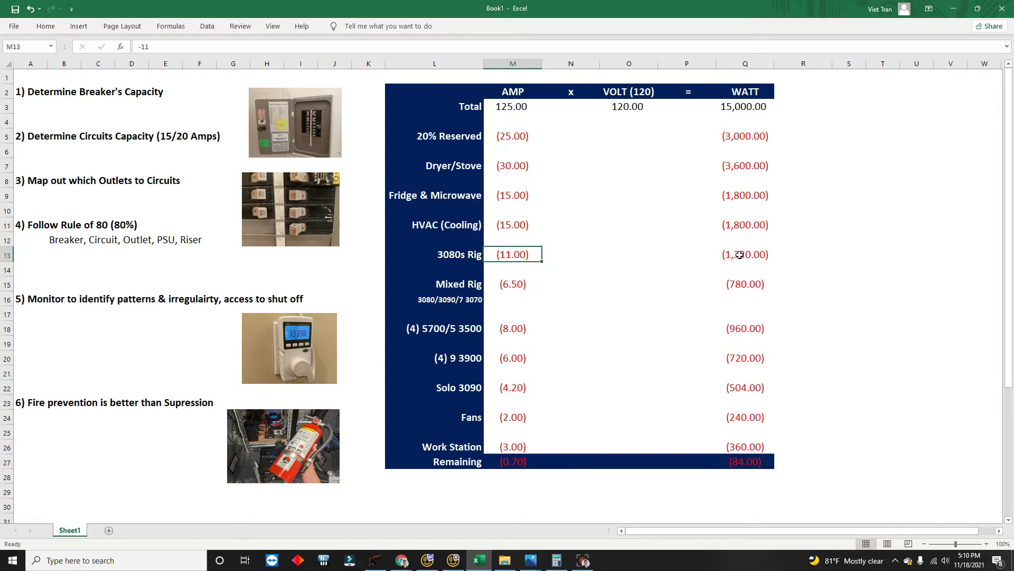
# Review the Mixed Rig and (4) 5700/5 3500 rows' amp values and watt formulas
pyautogui.moveTo(516, 284); pyautogui.dragTo(745, 286)
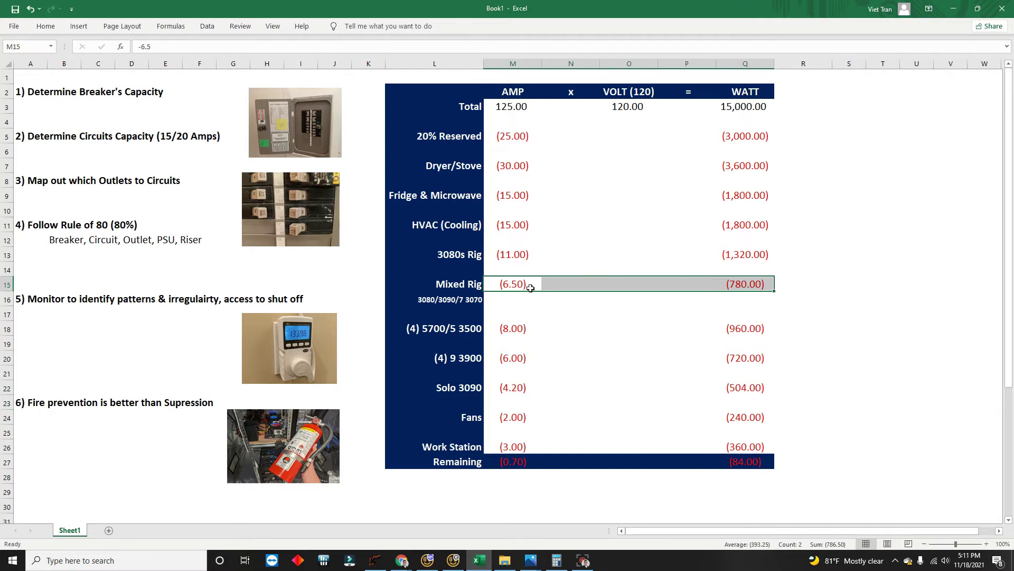
pyautogui.click(457, 299)
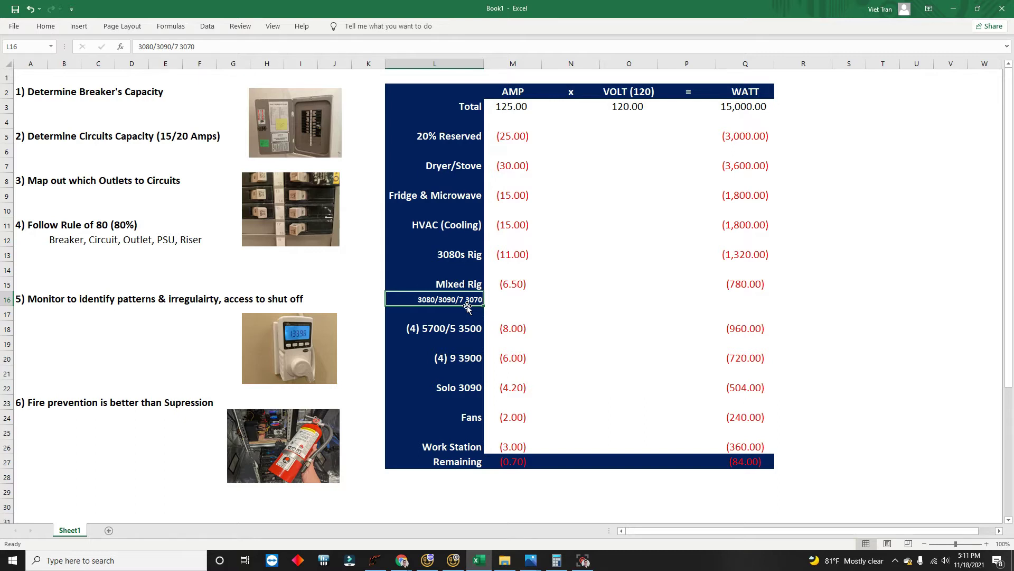
pyautogui.click(724, 344)
pyautogui.click(740, 299)
pyautogui.click(741, 283)
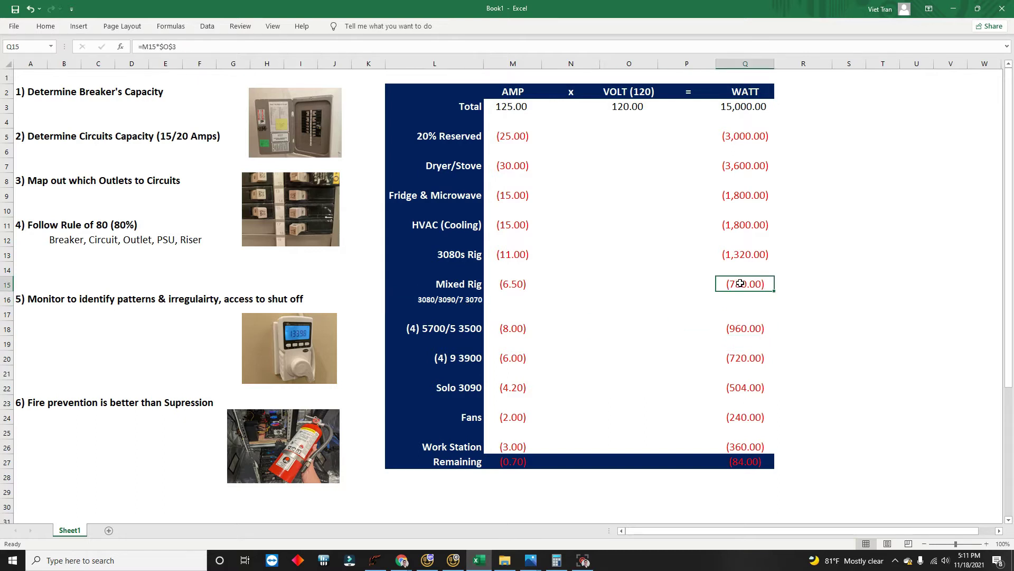
pyautogui.click(443, 332)
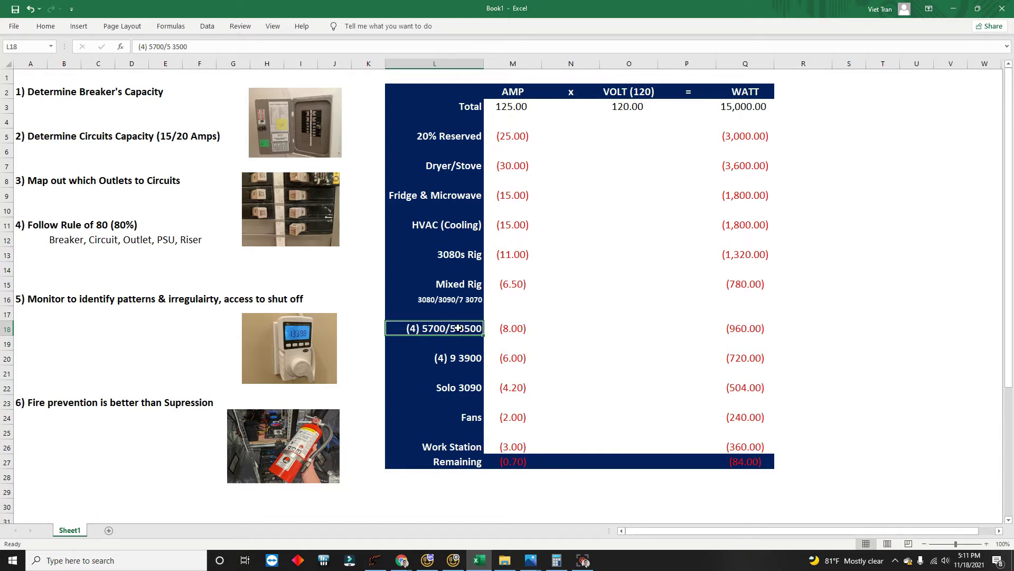
pyautogui.click(746, 331)
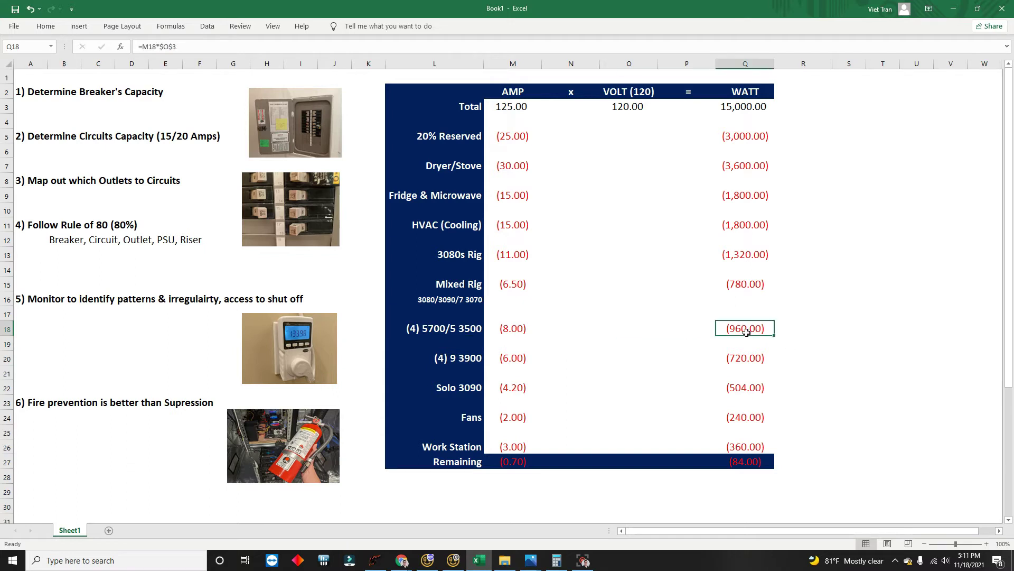
# Check the (4) 9 3900 and Solo 3090 rows, then bring up the taskbar menu for Task Manager
pyautogui.click(437, 356)
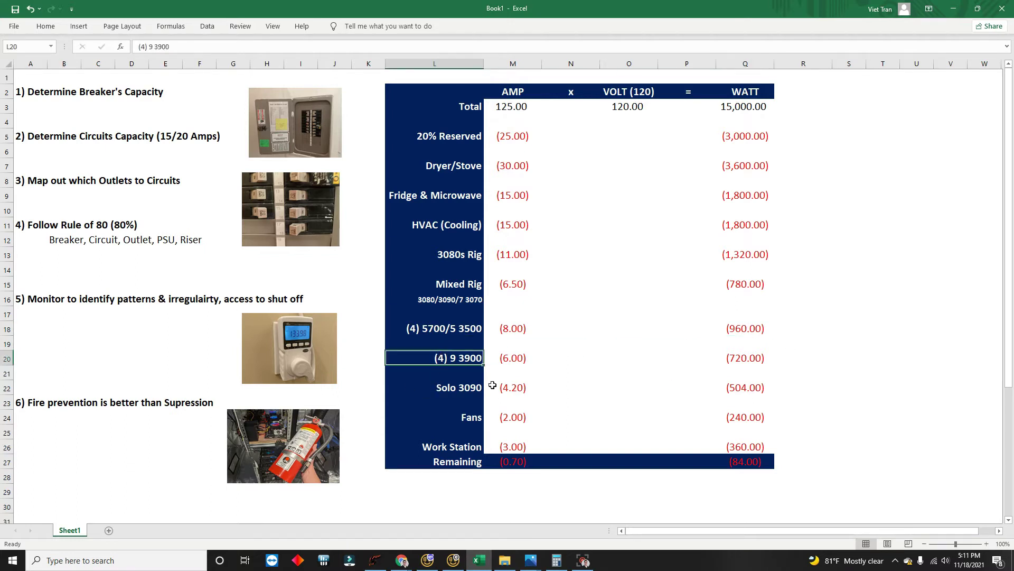
pyautogui.click(571, 372)
pyautogui.click(463, 363)
pyautogui.click(751, 363)
pyautogui.click(470, 391)
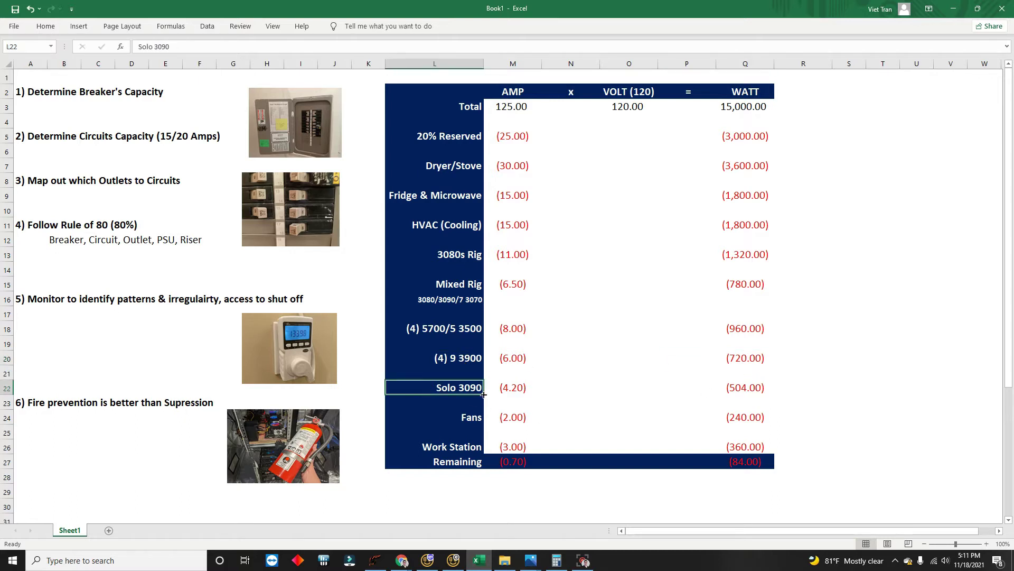
pyautogui.click(499, 389)
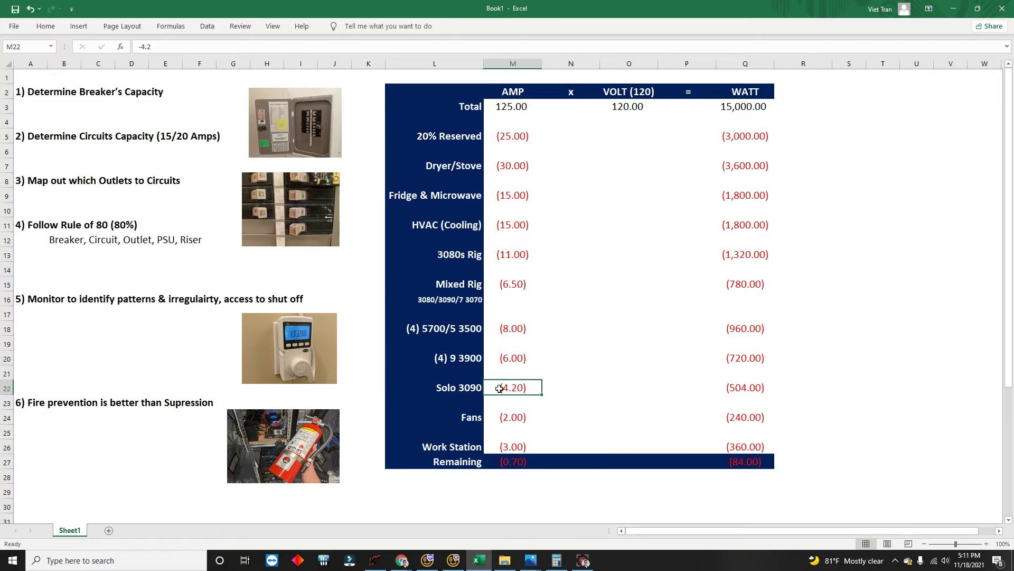
pyautogui.rightClick(716, 561)
# View GPU 0 usage and temperature in Task Manager, then close it and hide the Excavator console
pyautogui.click(753, 518)
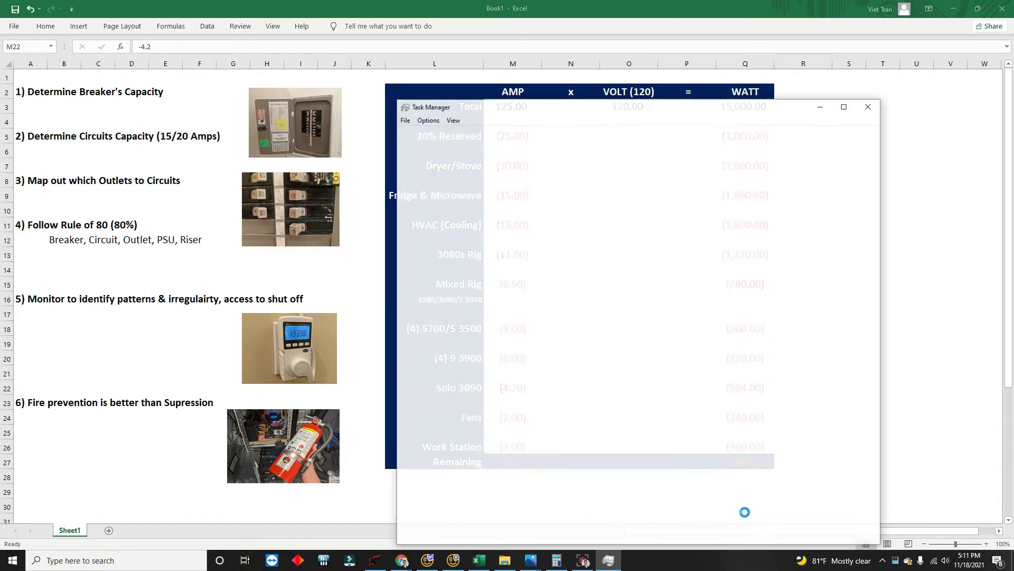
pyautogui.click(452, 133)
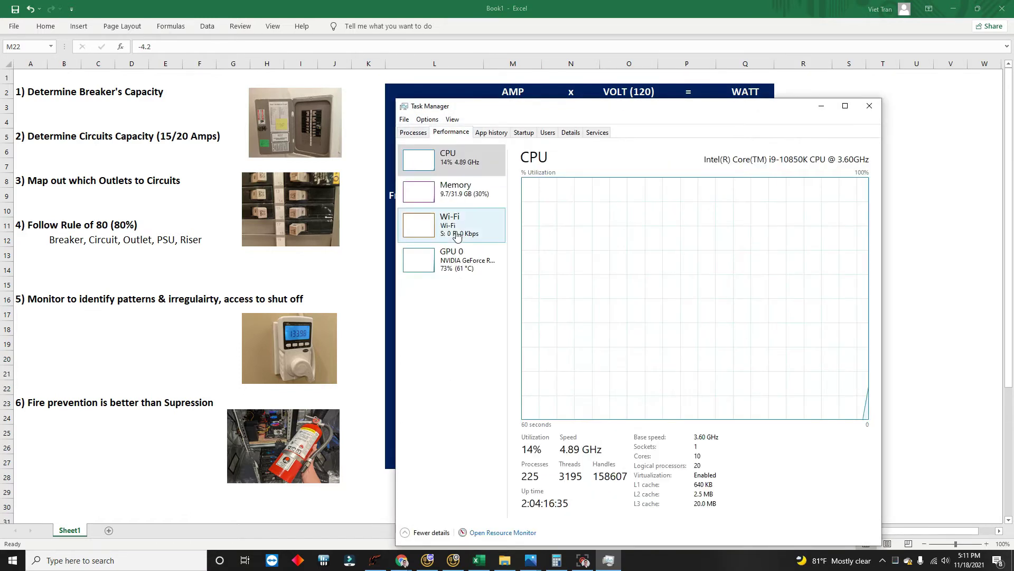
pyautogui.click(460, 271)
pyautogui.click(869, 106)
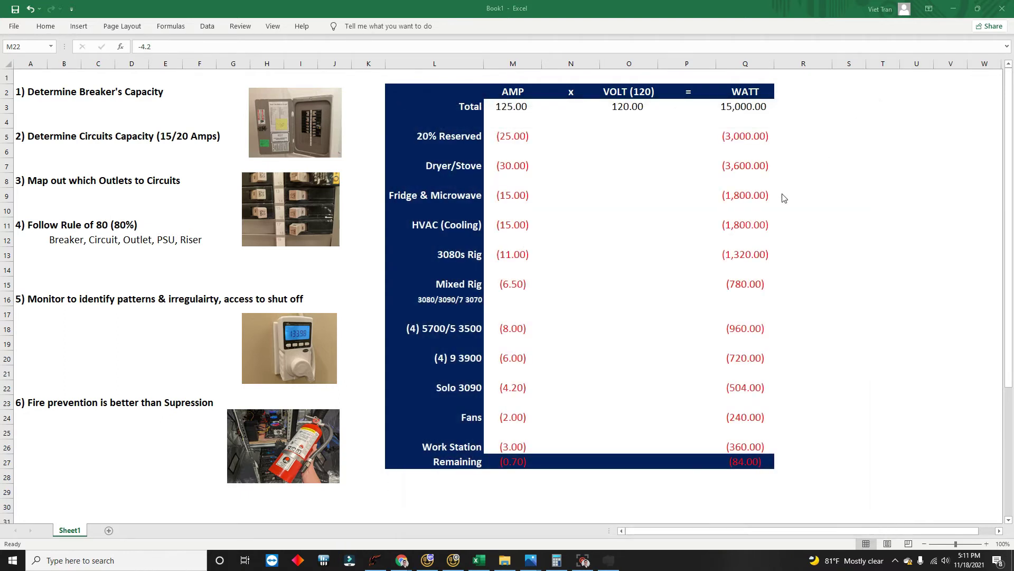
pyautogui.click(453, 560)
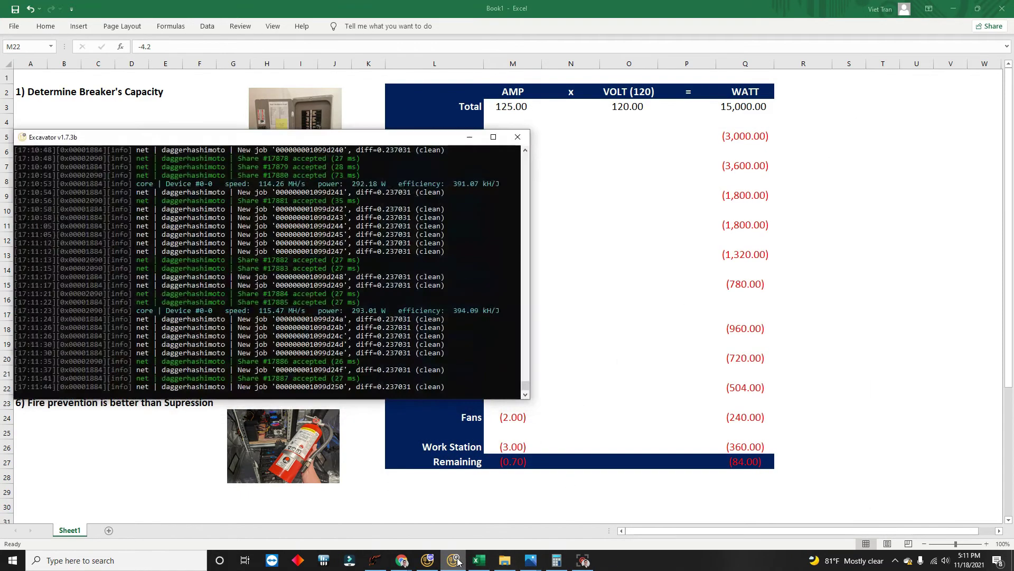
pyautogui.click(470, 138)
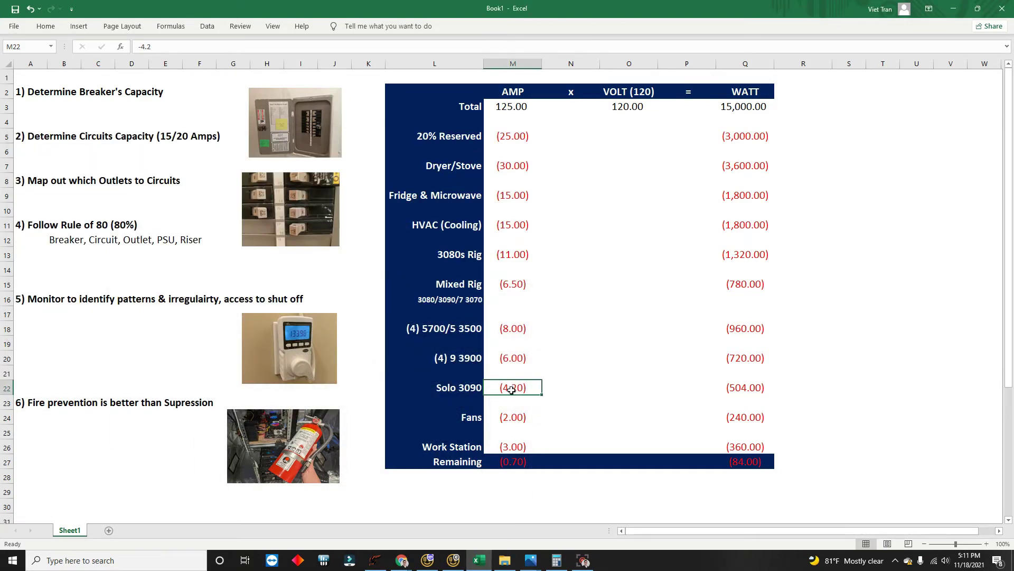
pyautogui.click(745, 390)
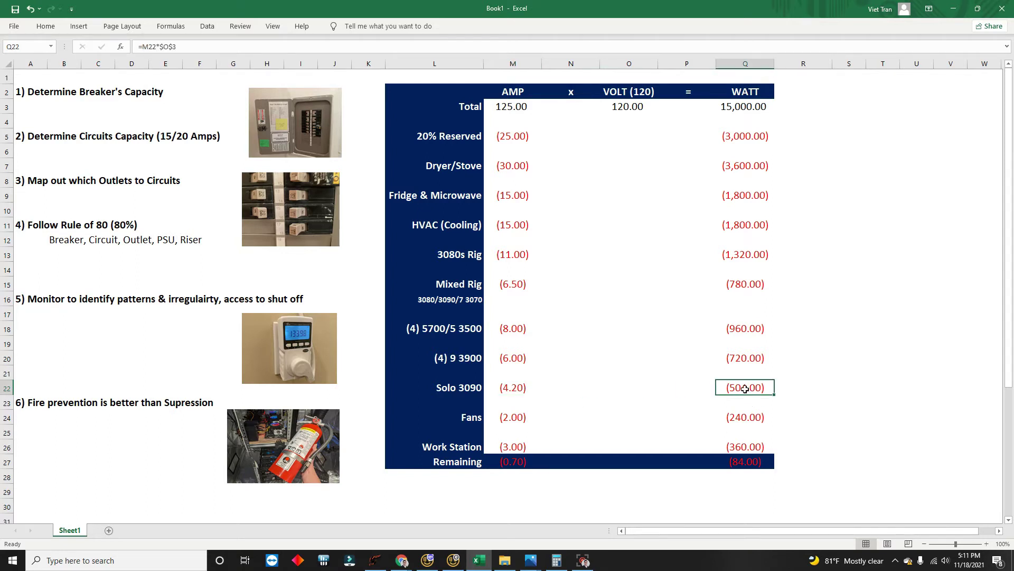
pyautogui.click(514, 415)
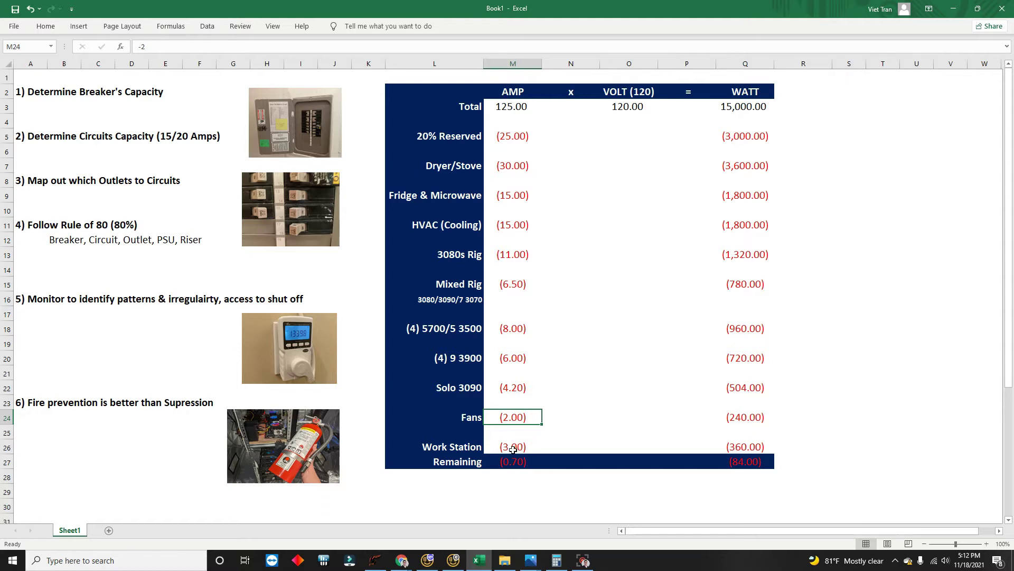
pyautogui.moveTo(511, 448); pyautogui.dragTo(558, 452)
pyautogui.moveTo(761, 444); pyautogui.dragTo(443, 441)
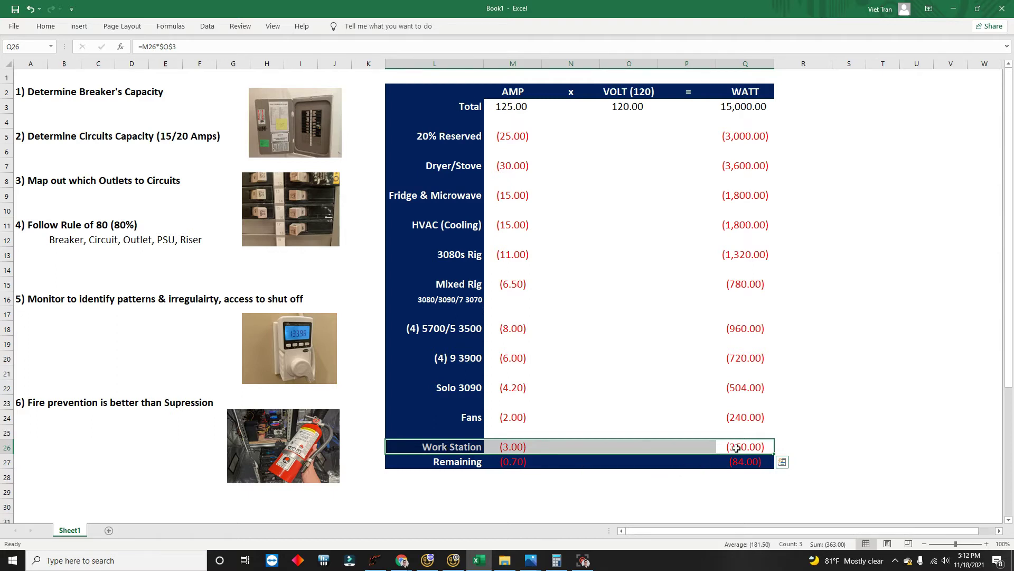
pyautogui.moveTo(737, 462)
pyautogui.mouseDown()
pyautogui.moveTo(455, 464)
pyautogui.moveTo(739, 462)
pyautogui.mouseUp()
pyautogui.click(521, 482)
# Review the Remaining row's amps and watts sum formulas
pyautogui.click(514, 463)
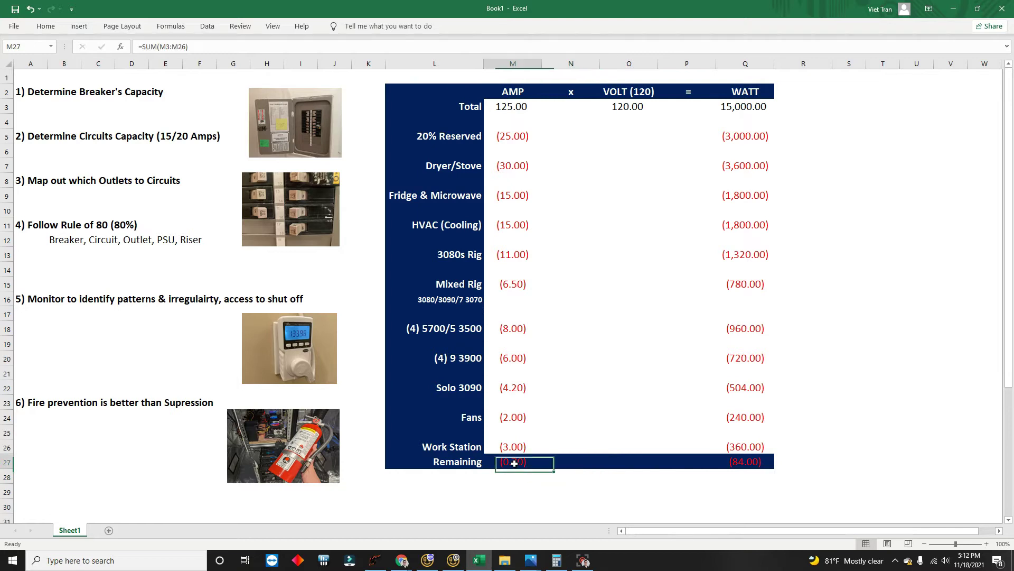
pyautogui.click(194, 48)
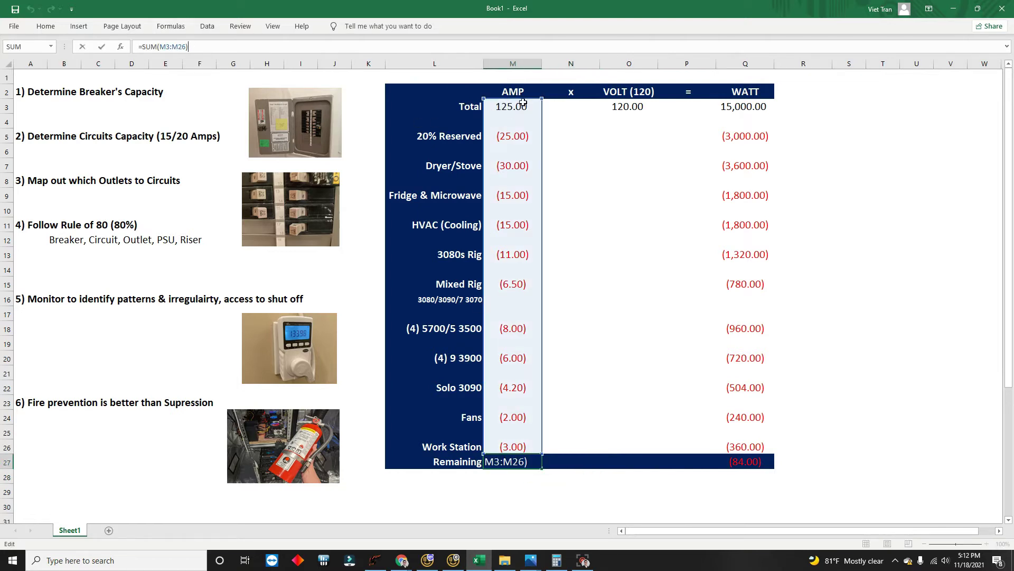
pyautogui.click(684, 504)
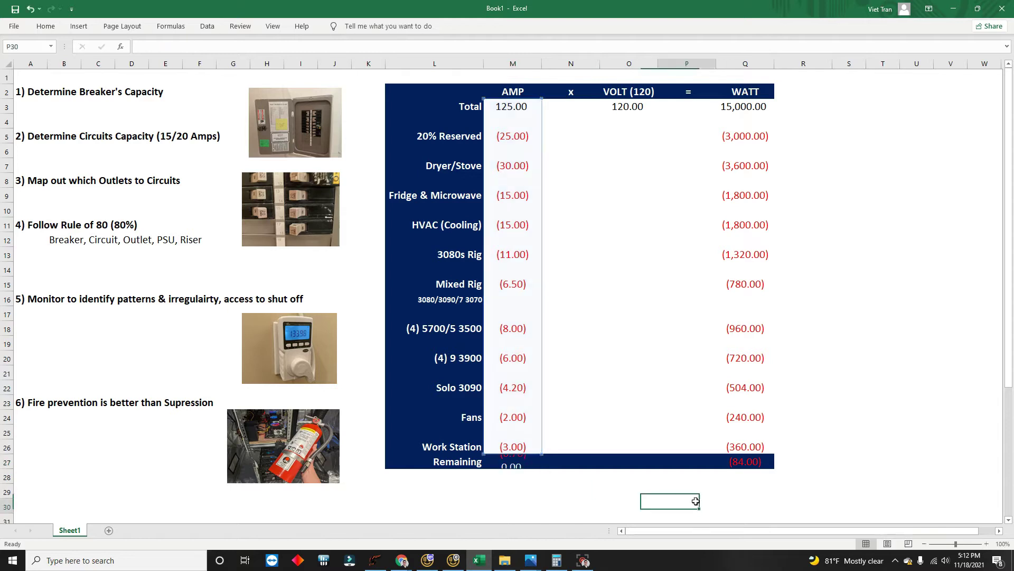
pyautogui.click(747, 462)
pyautogui.click(193, 47)
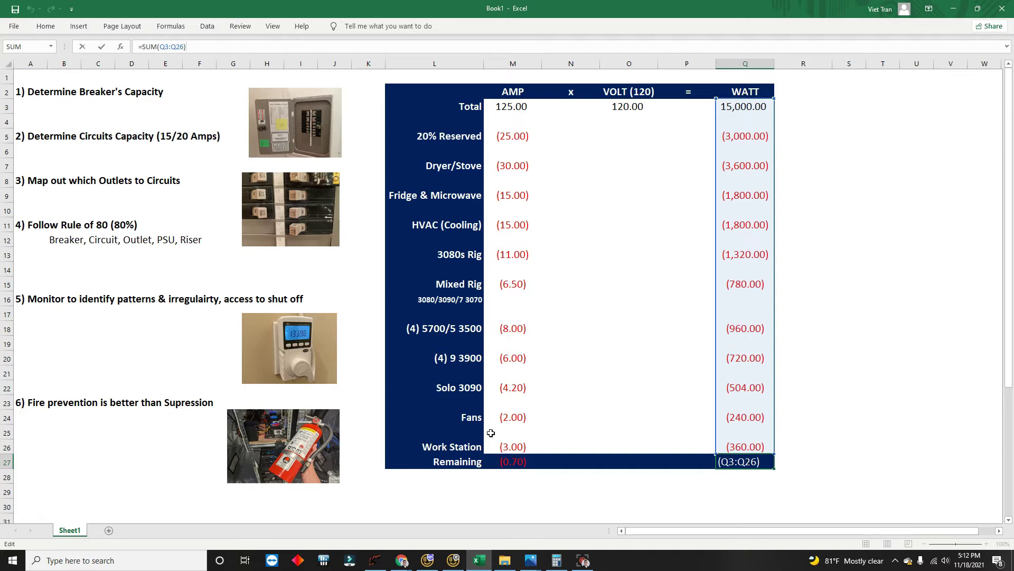
# Enter =Q27/120 in O29 to get -0.7 amps, then delete that scratch cell
pyautogui.click(602, 489)
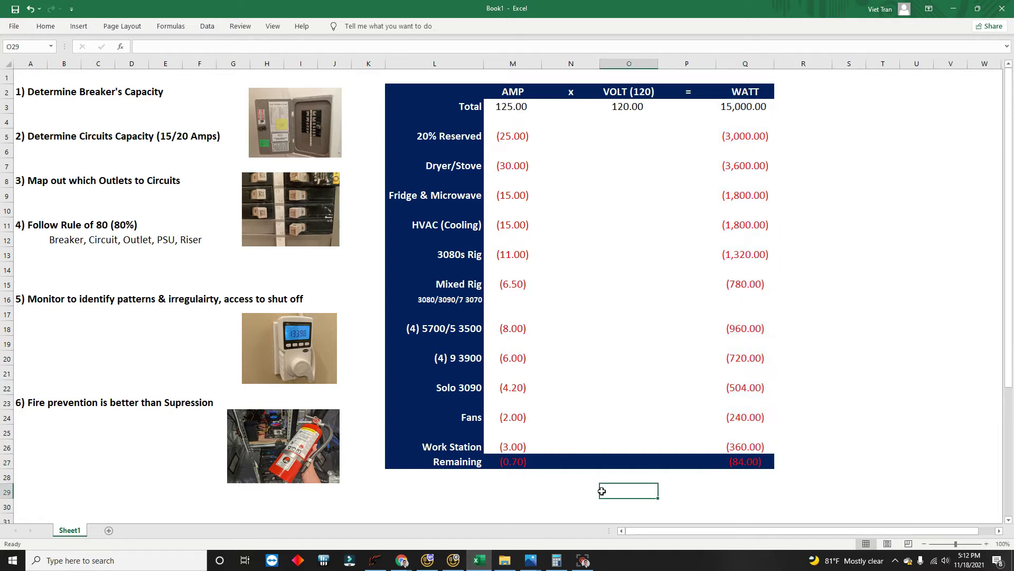
pyautogui.write('=')
pyautogui.click(751, 461)
pyautogui.write('*/')
pyautogui.press('BackSpace')
pyautogui.press('BackSpace')
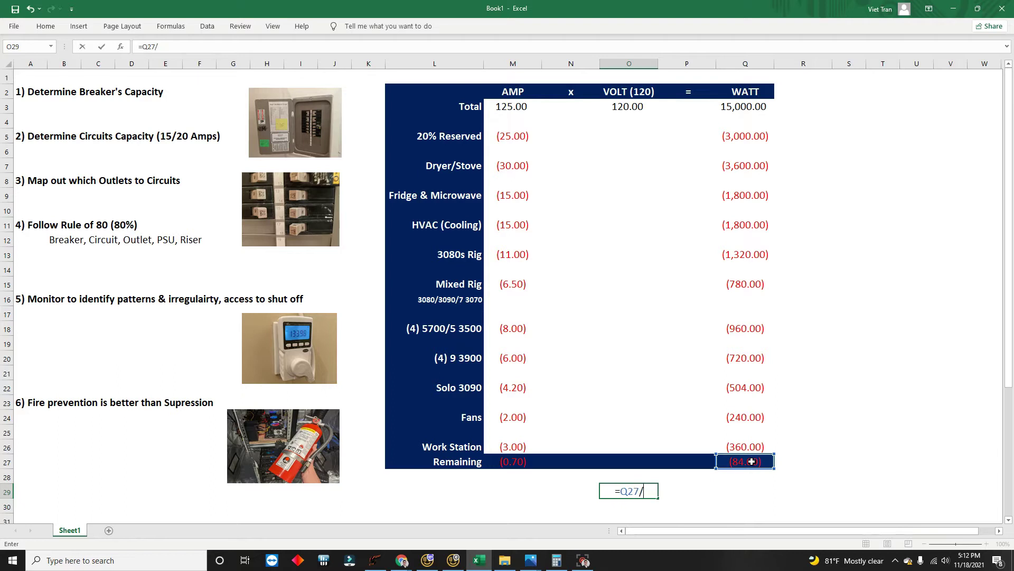
pyautogui.write('1')
pyautogui.press('BackSpace')
pyautogui.write('/120')
pyautogui.press('Return')
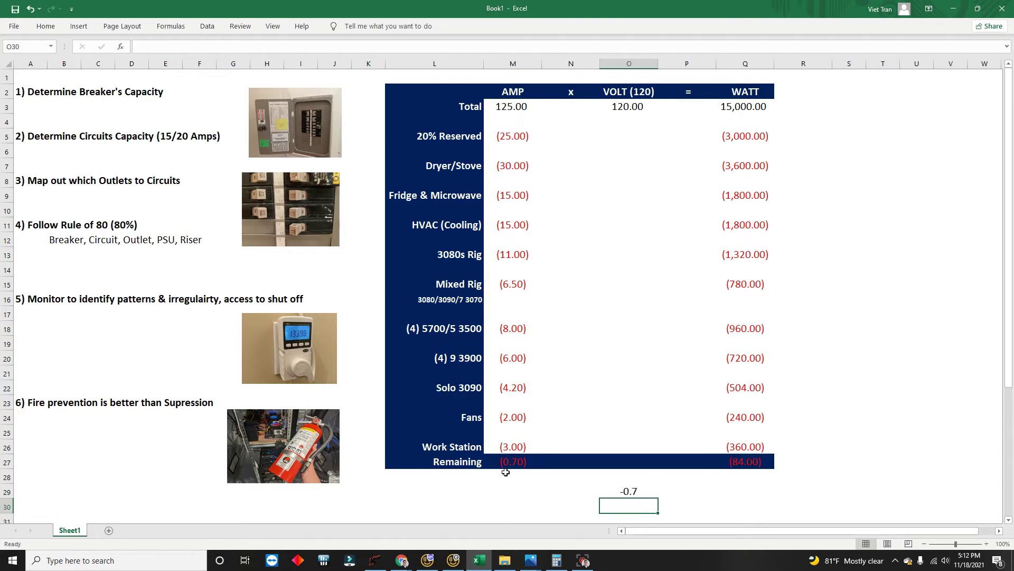
pyautogui.click(628, 490)
pyautogui.press('Delete')
pyautogui.press('XF86AudioLowerVolume')
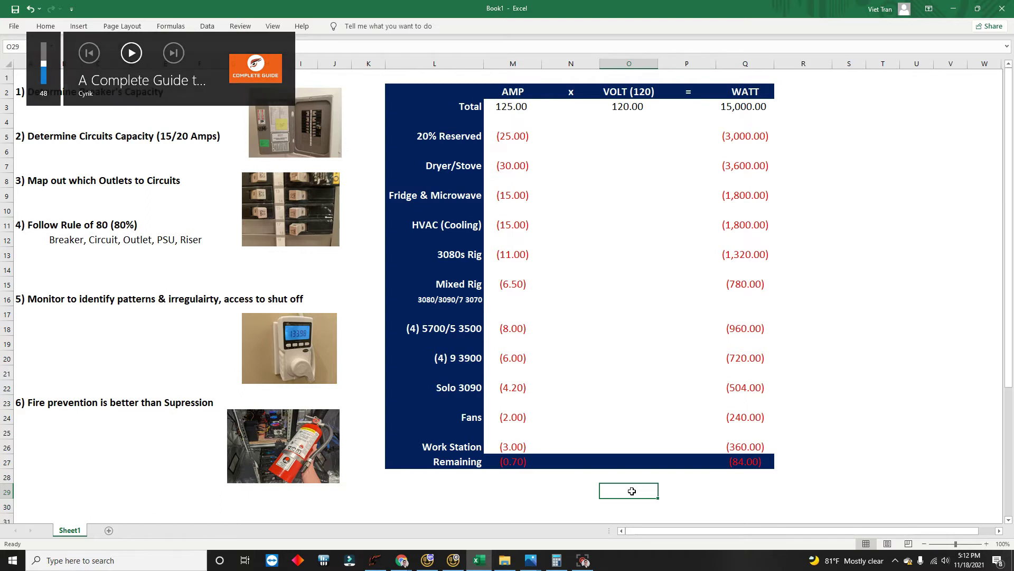
pyautogui.click(793, 327)
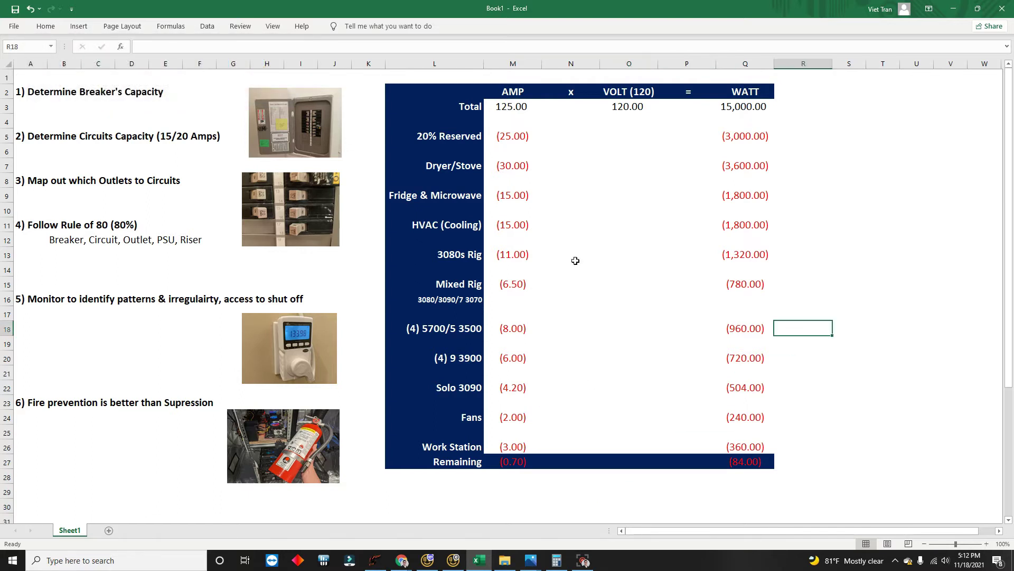
pyautogui.moveTo(428, 224); pyautogui.dragTo(738, 224)
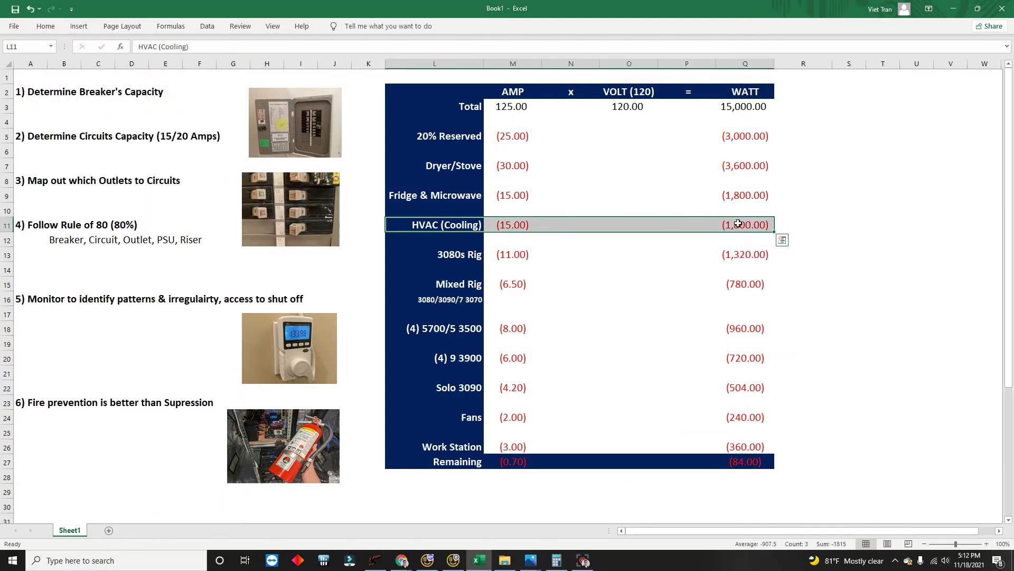
pyautogui.moveTo(453, 167); pyautogui.dragTo(451, 139)
pyautogui.click(808, 160)
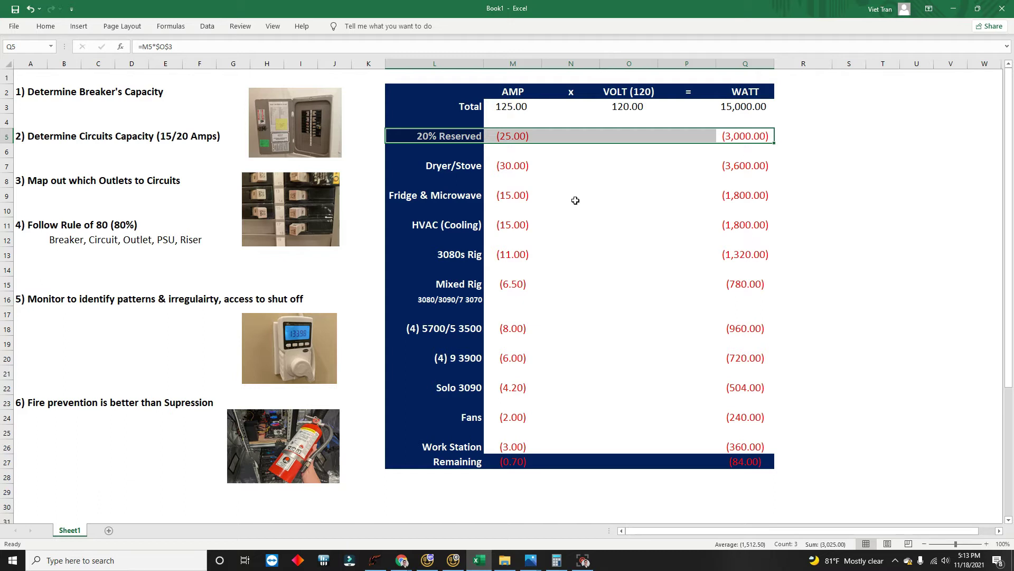
pyautogui.click(129, 122)
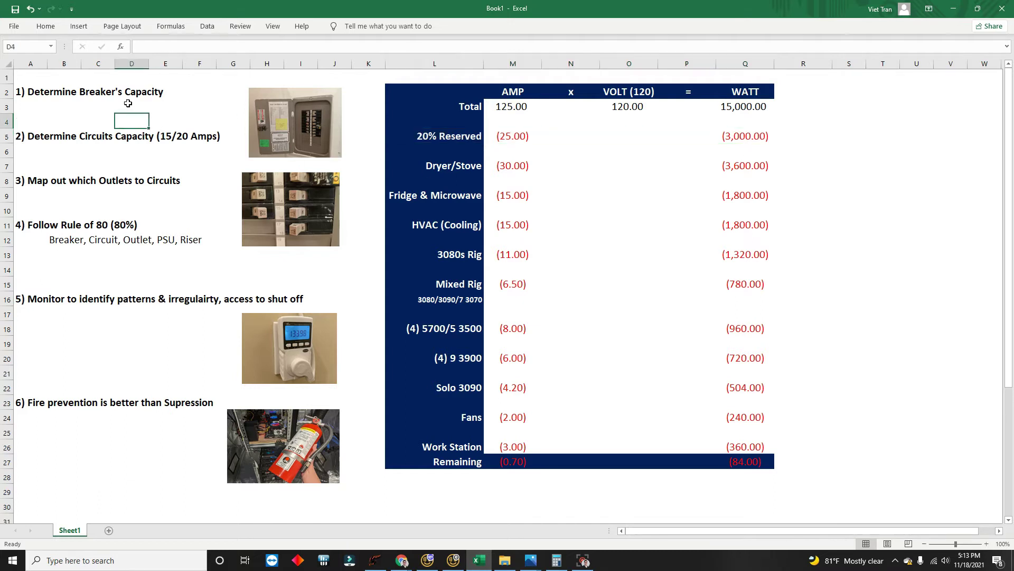
pyautogui.click(101, 89)
pyautogui.moveTo(35, 90); pyautogui.dragTo(202, 139)
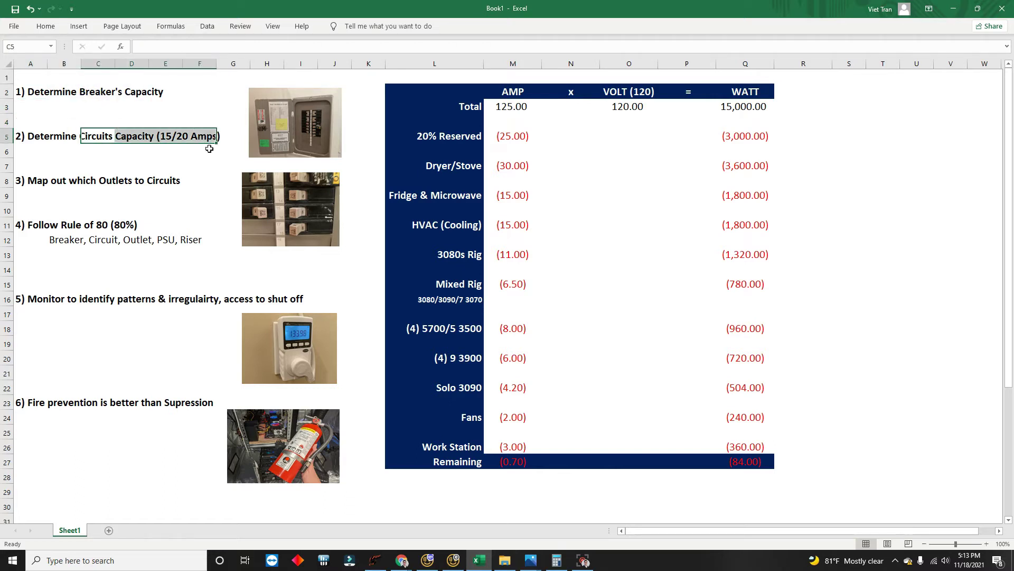
pyautogui.click(202, 149)
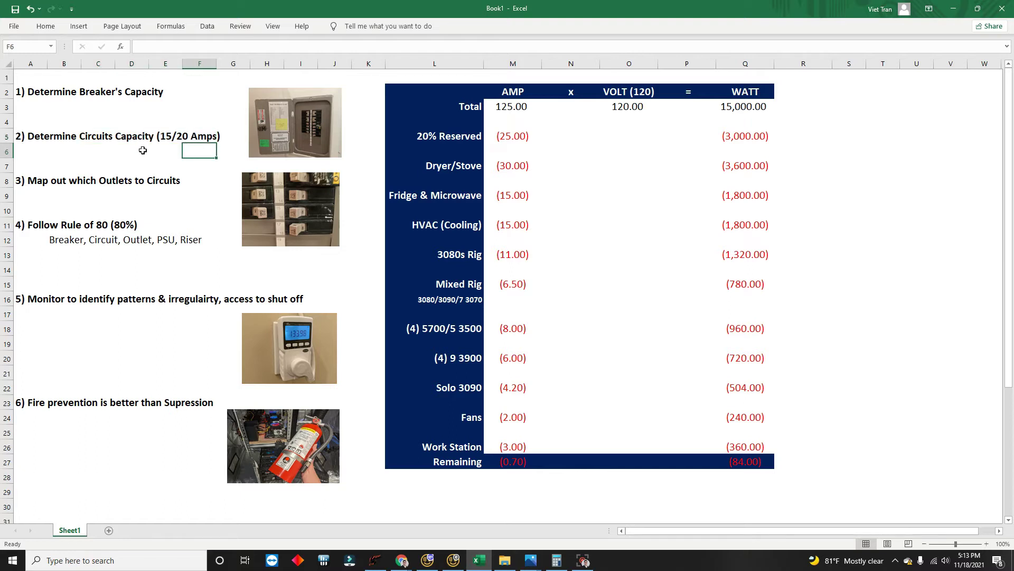
pyautogui.click(299, 345)
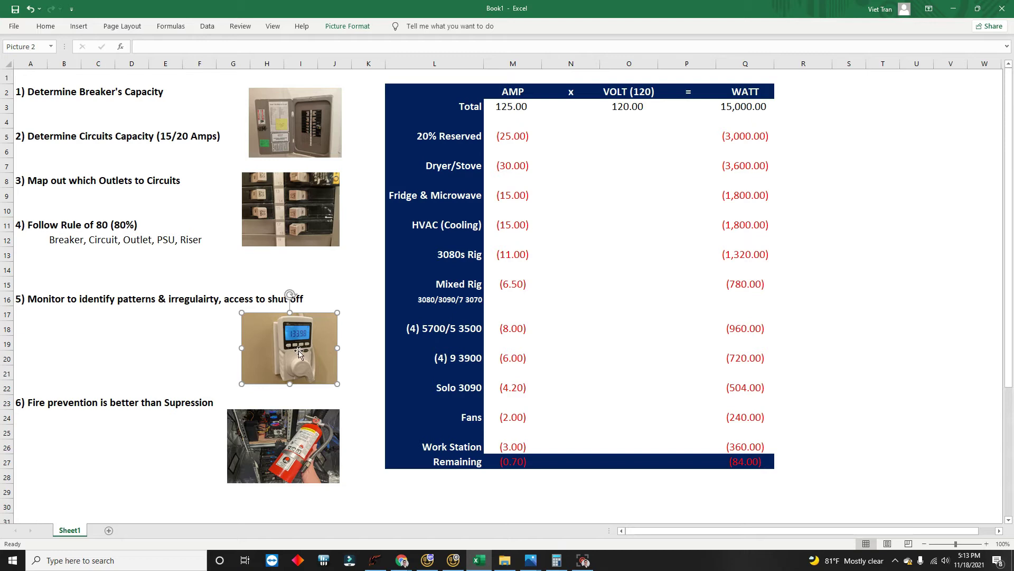
# Enter =15*120 in S19 for an 1800-watt capacity
pyautogui.click(846, 348)
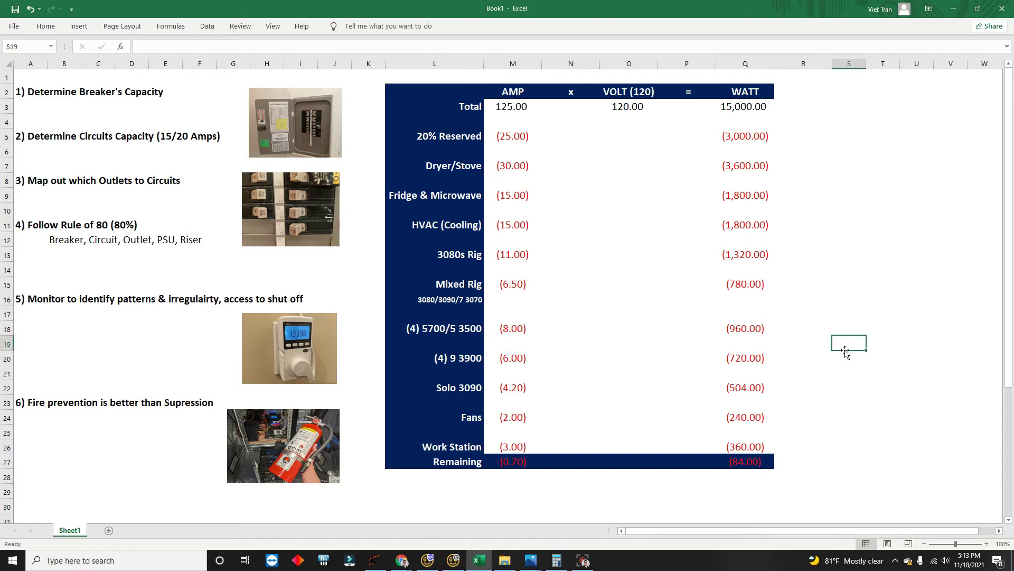
pyautogui.write('1')
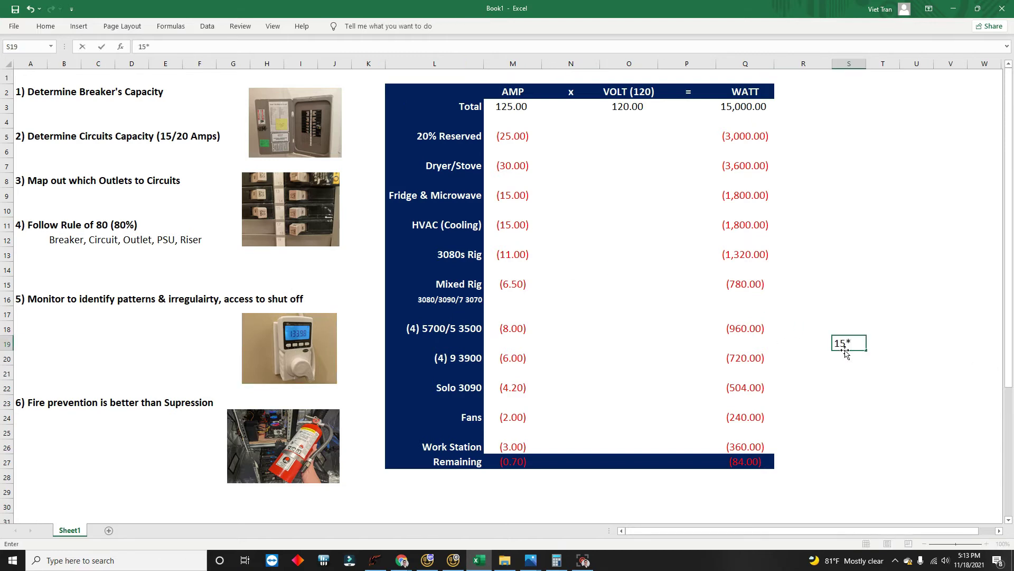
pyautogui.write('5*')
pyautogui.press('BackSpace')
pyautogui.press('BackSpace')
pyautogui.press('BackSpace')
pyautogui.write('=15*120')
pyautogui.press('Return')
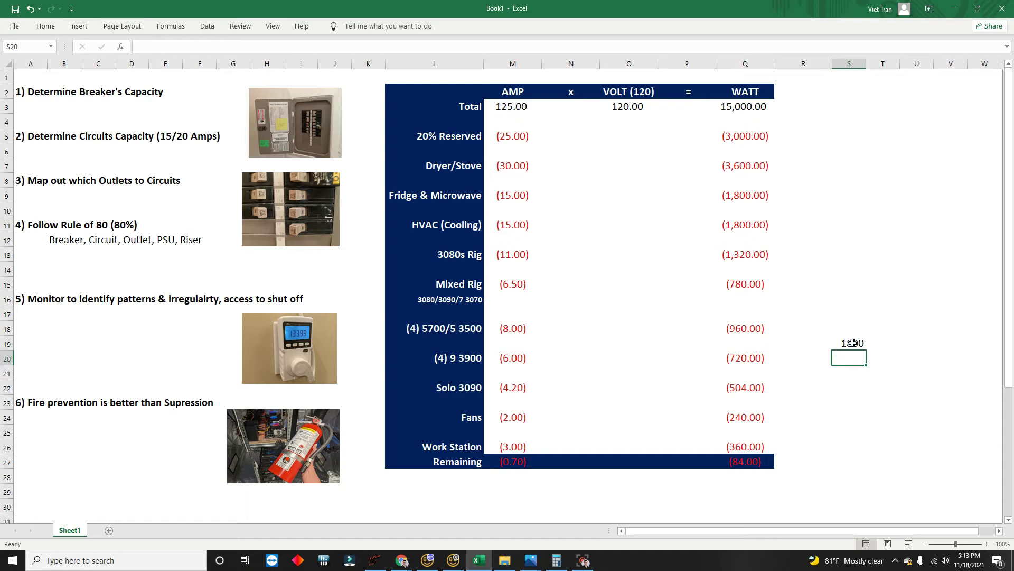
pyautogui.click(852, 343)
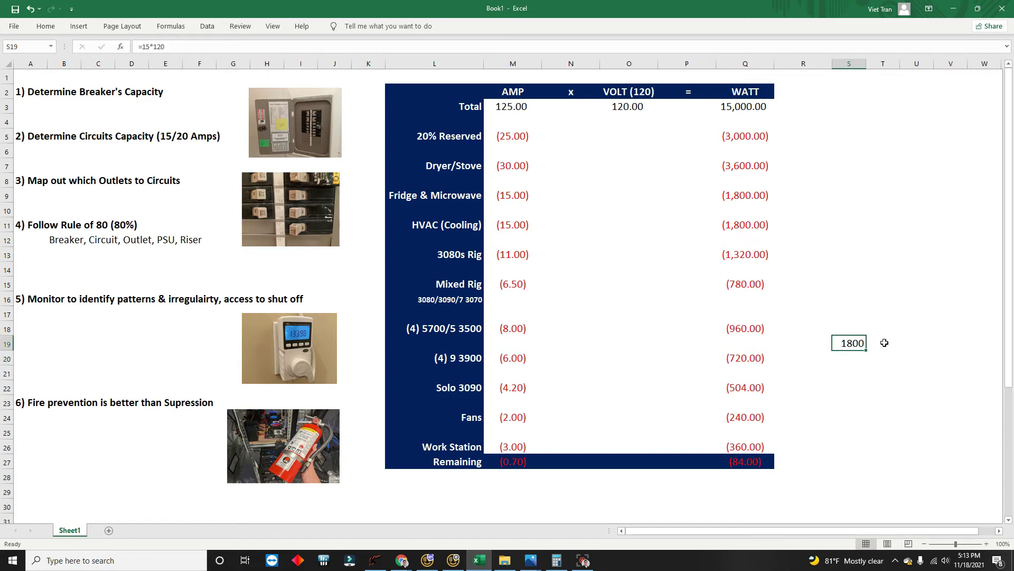
# Enter load values 1350 in T19 and 100 in T20
pyautogui.click(882, 341)
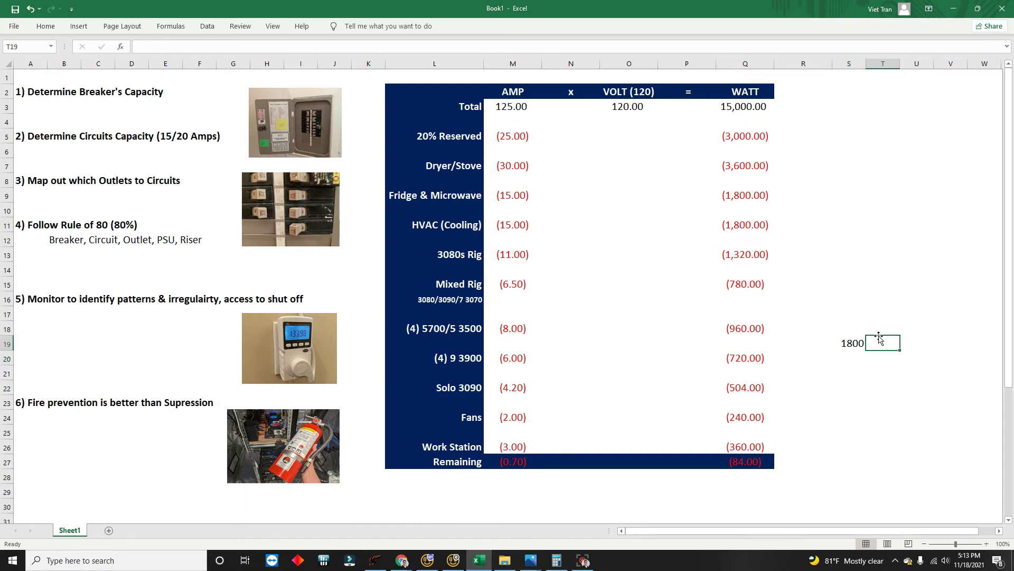
pyautogui.write('135')
pyautogui.write('0')
pyautogui.press('Return')
pyautogui.write('100')
pyautogui.press('Return')
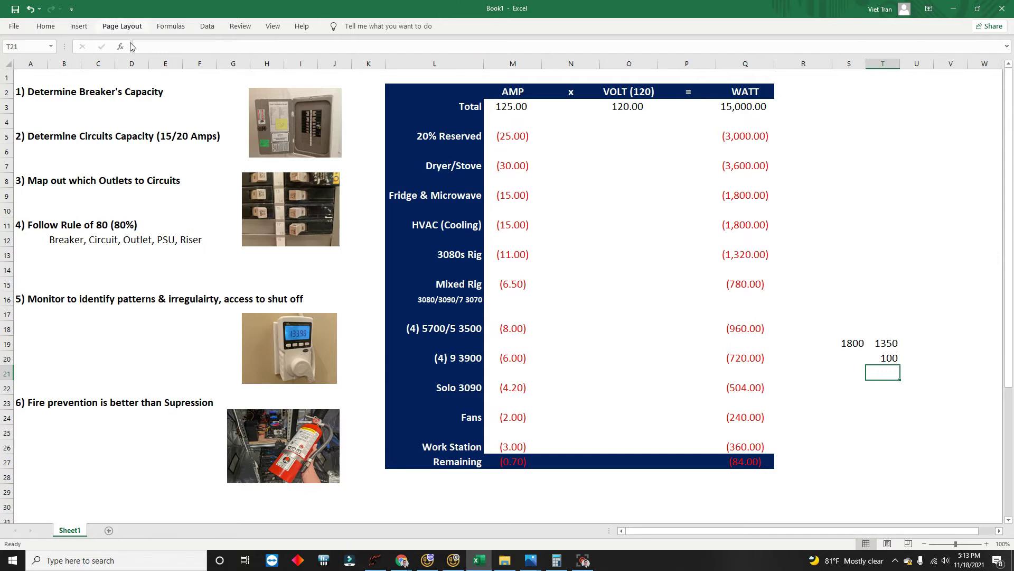
# Put the ratio =(T19+T20)/S19 in T21, fixing it in the formula bar to give 0.8056
pyautogui.write('=(')
pyautogui.moveTo(888, 343); pyautogui.dragTo(890, 358)
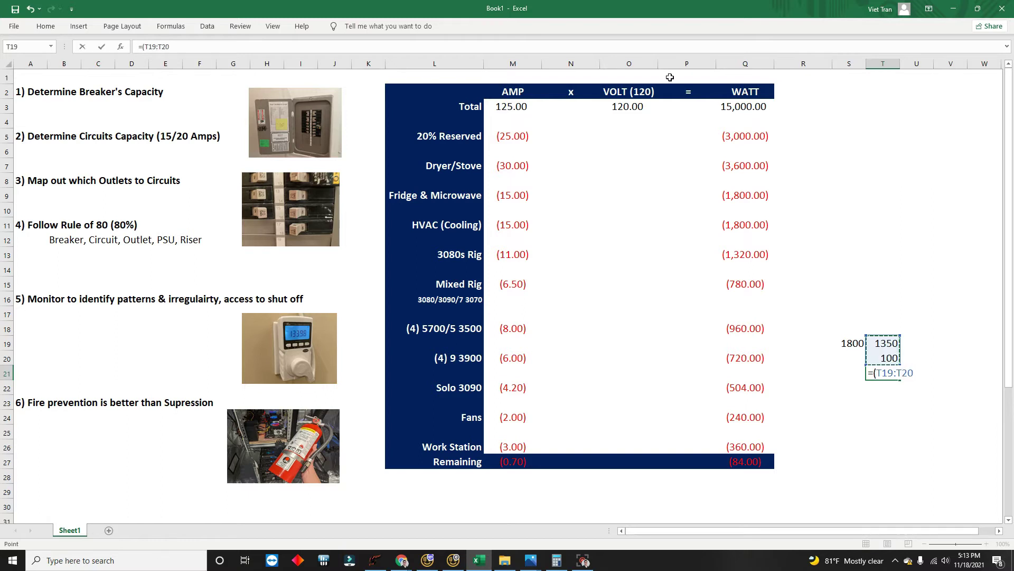
pyautogui.write(')/')
pyautogui.click(849, 342)
pyautogui.press('Return')
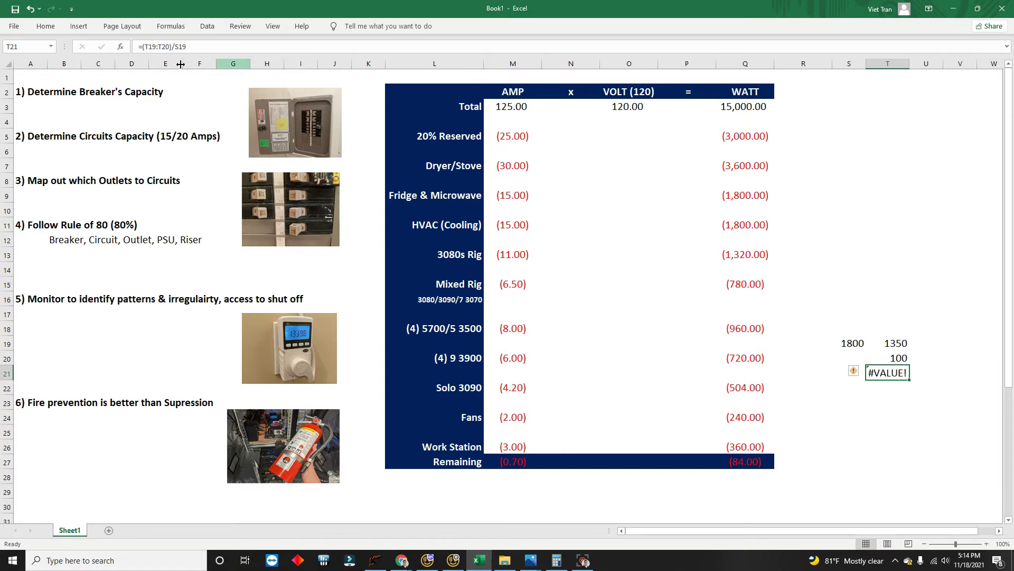
pyautogui.click(159, 46)
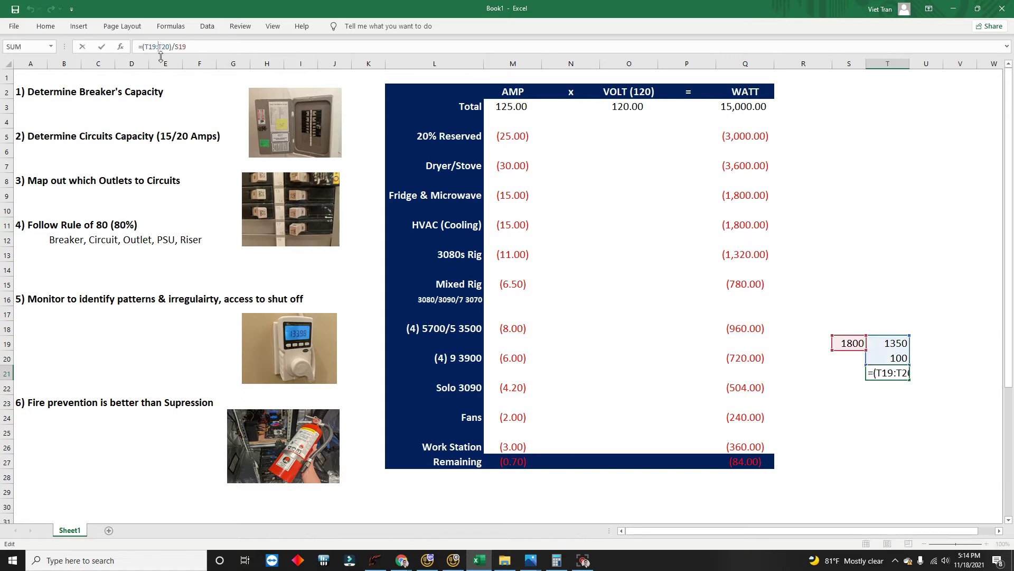
pyautogui.write('SUM')
pyautogui.press('Return')
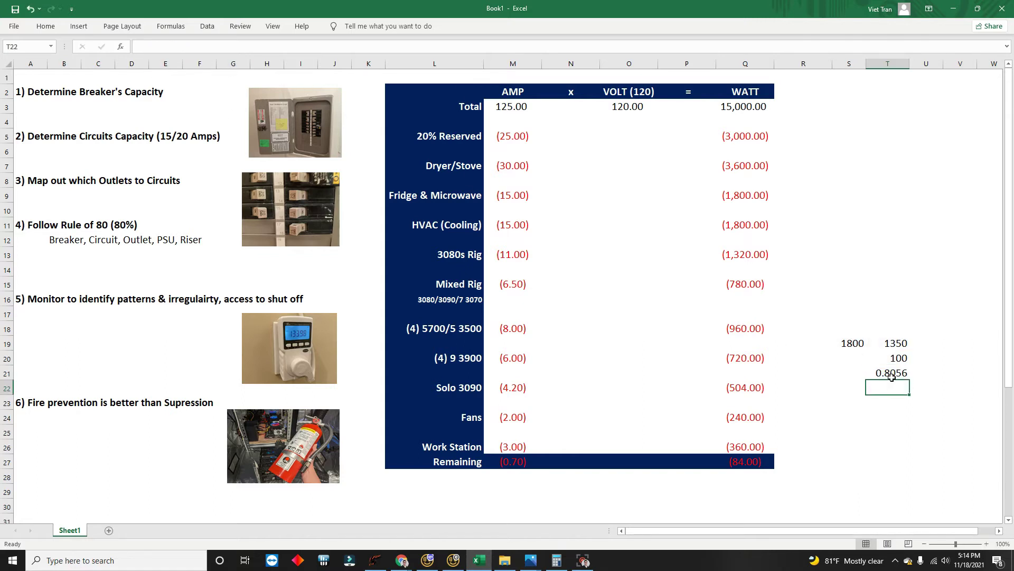
pyautogui.click(892, 377)
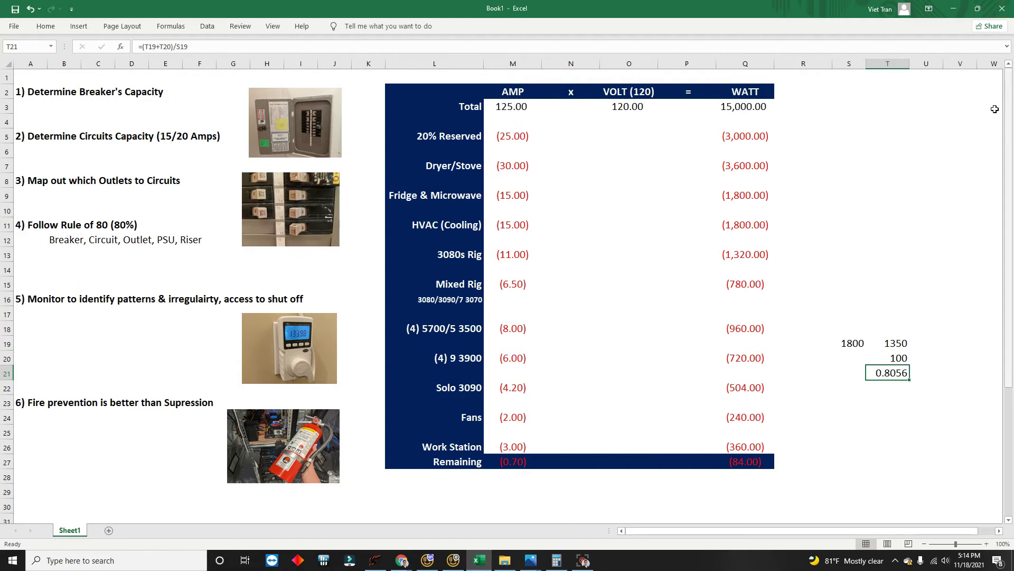
# Point out the 1800, 1350 and 100 values and the T21 ratio formula
pyautogui.click(878, 426)
pyautogui.press('Up')
pyautogui.press('Up')
pyautogui.press('Up')
pyautogui.click(861, 365)
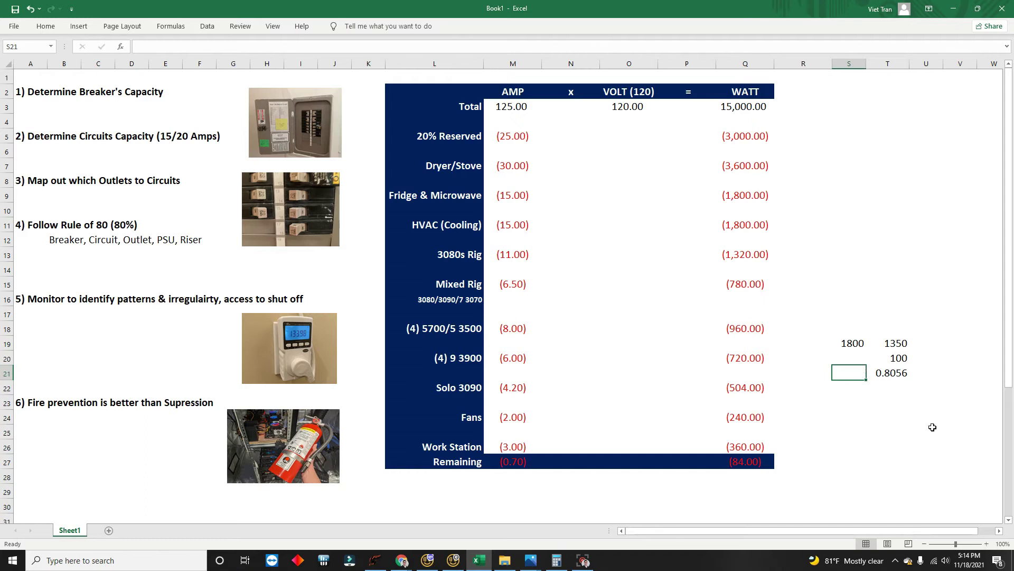
pyautogui.click(915, 386)
pyautogui.moveTo(859, 343); pyautogui.dragTo(893, 358)
pyautogui.click(893, 358)
pyautogui.click(889, 374)
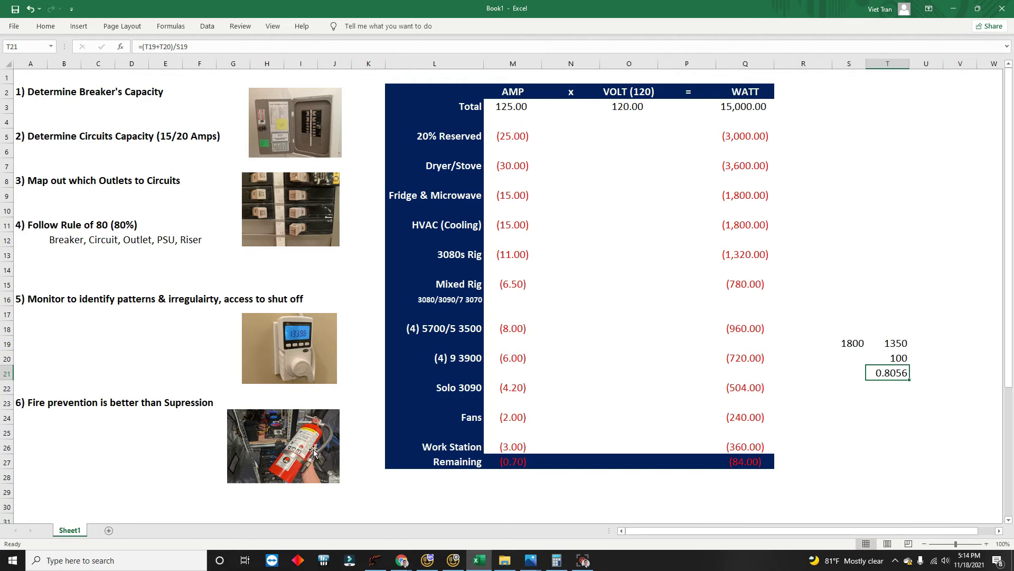
# Select the S18:U23 side calculation, delete it and click away to deselect
pyautogui.moveTo(926, 403); pyautogui.dragTo(847, 329)
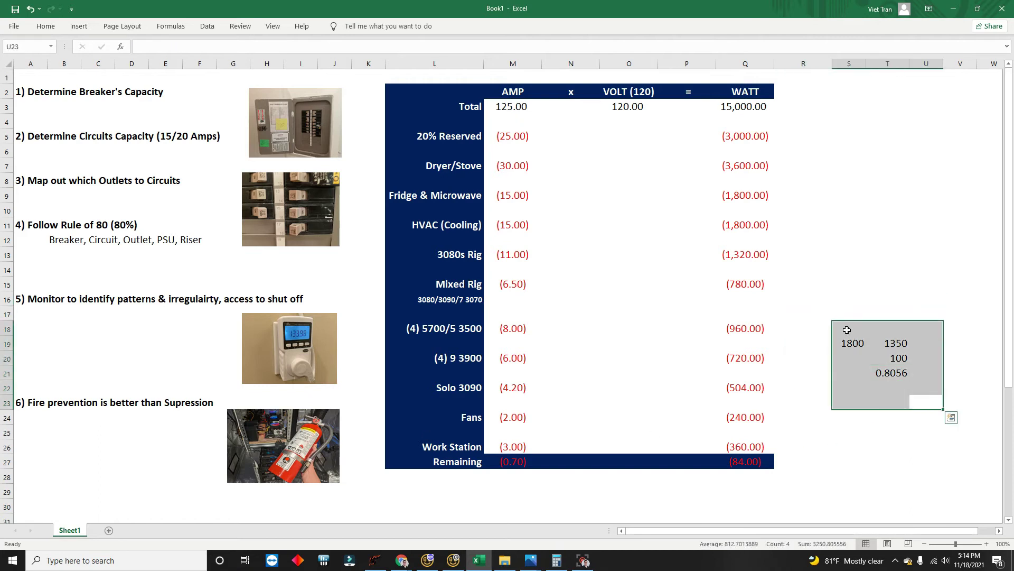
pyautogui.press('Delete')
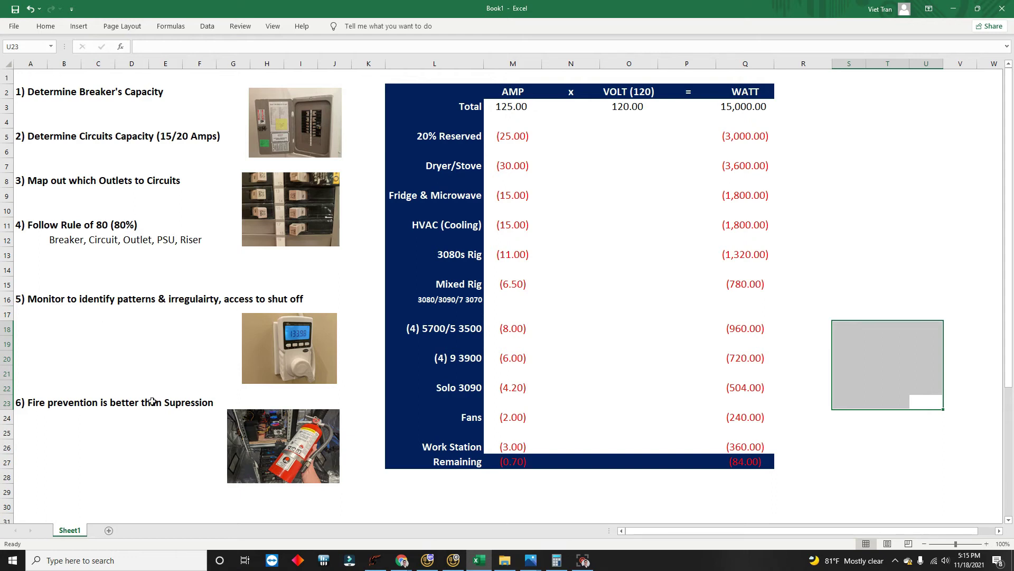
pyautogui.click(251, 315)
pyautogui.click(239, 300)
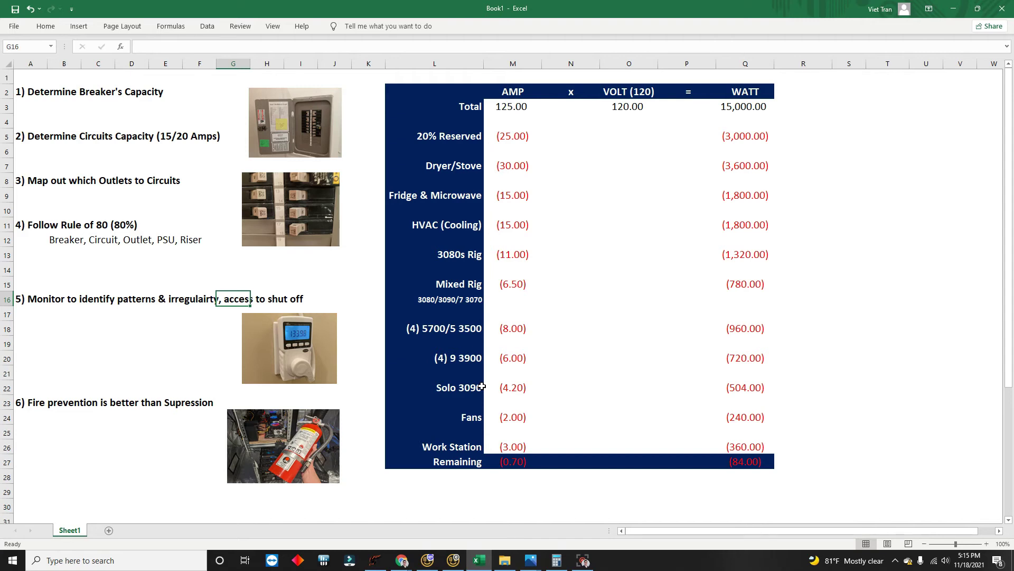
# Close the breaker panel photos, the power photos folder and the calculator
pyautogui.click(954, 8)
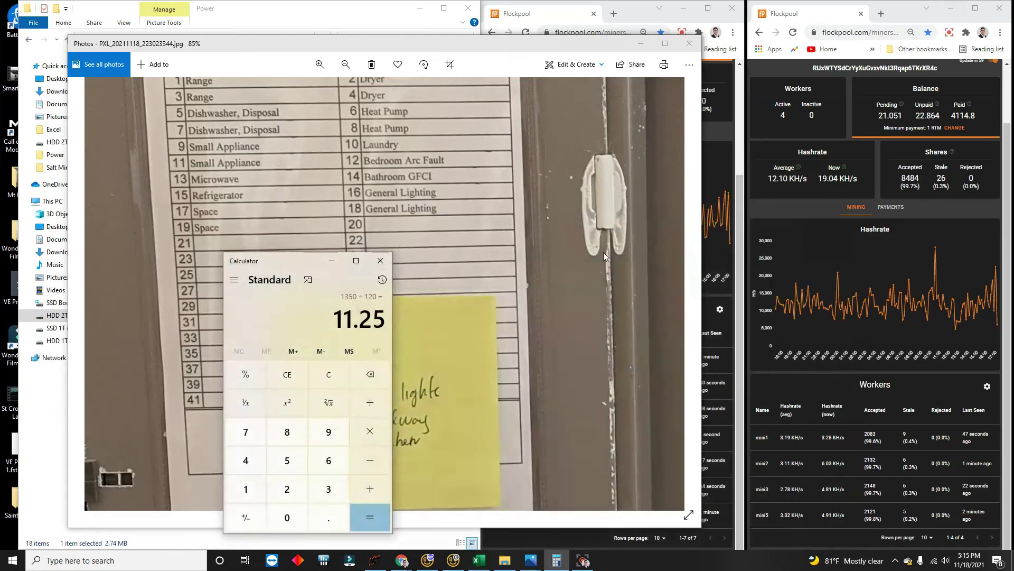
pyautogui.click(642, 43)
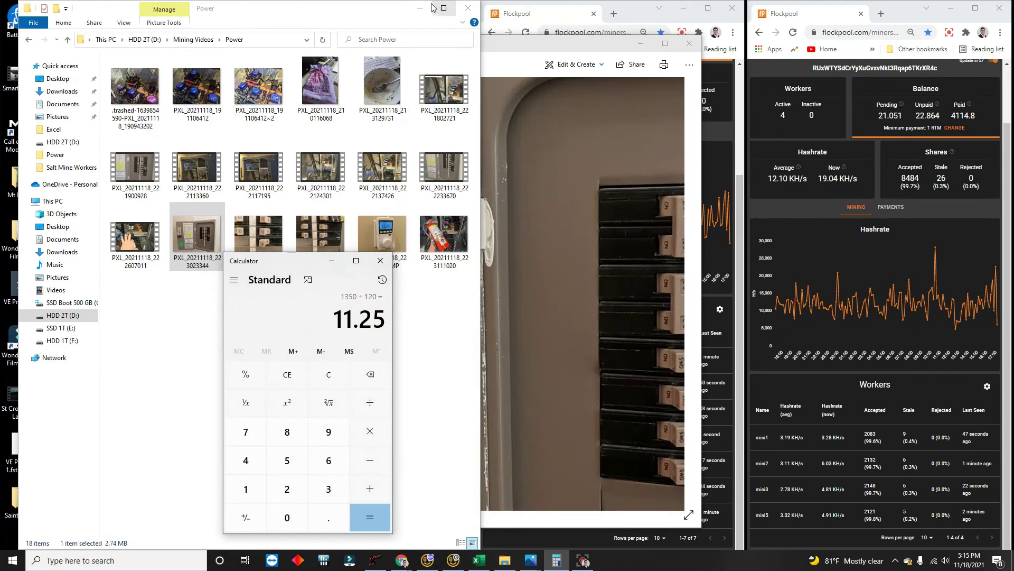
pyautogui.click(430, 8)
pyautogui.click(688, 41)
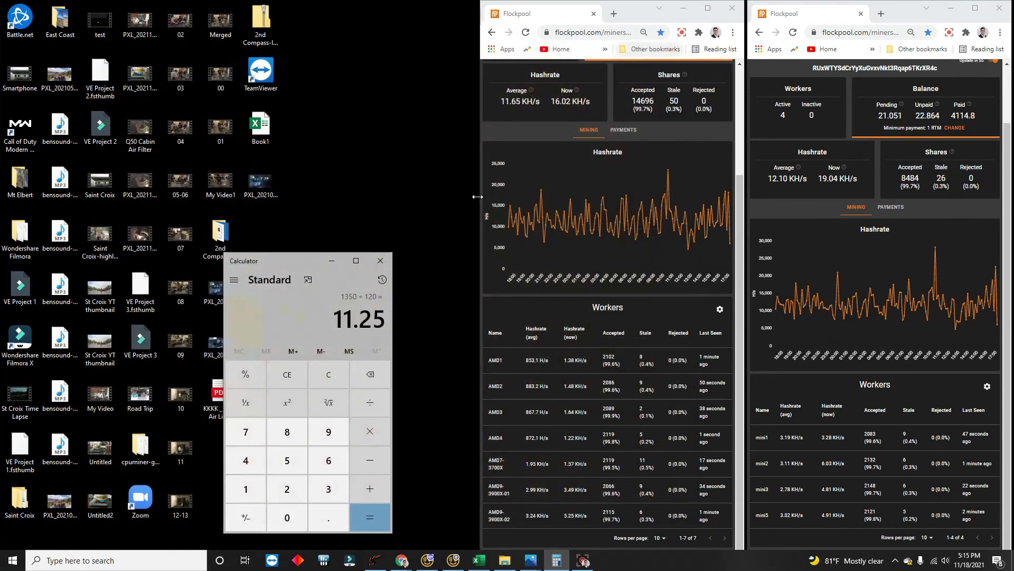
pyautogui.click(381, 261)
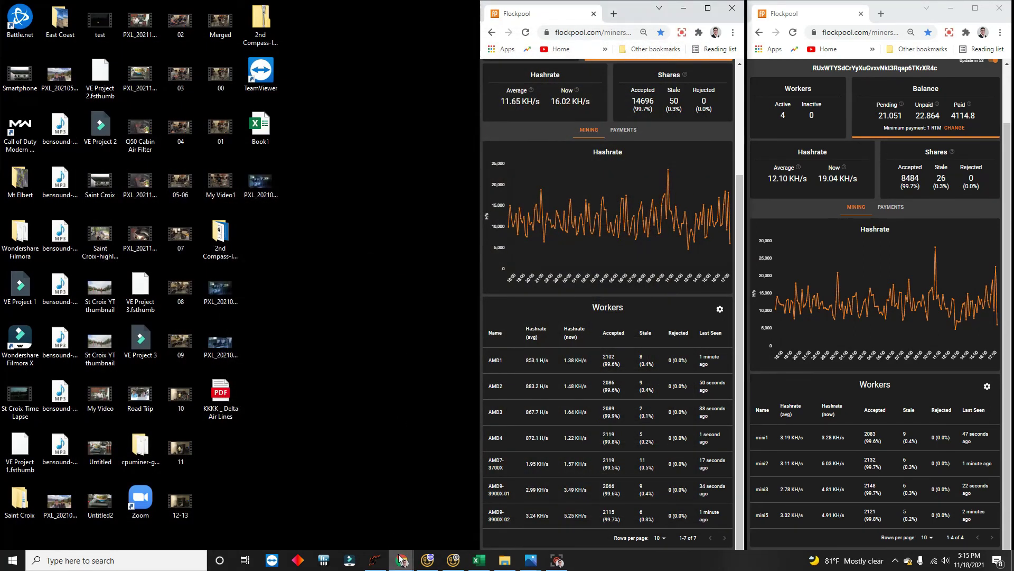
# Bring Chrome forward, load the NiceHash dashboard and open the rigs management page
pyautogui.moveTo(400, 559)
pyautogui.click(473, 520)
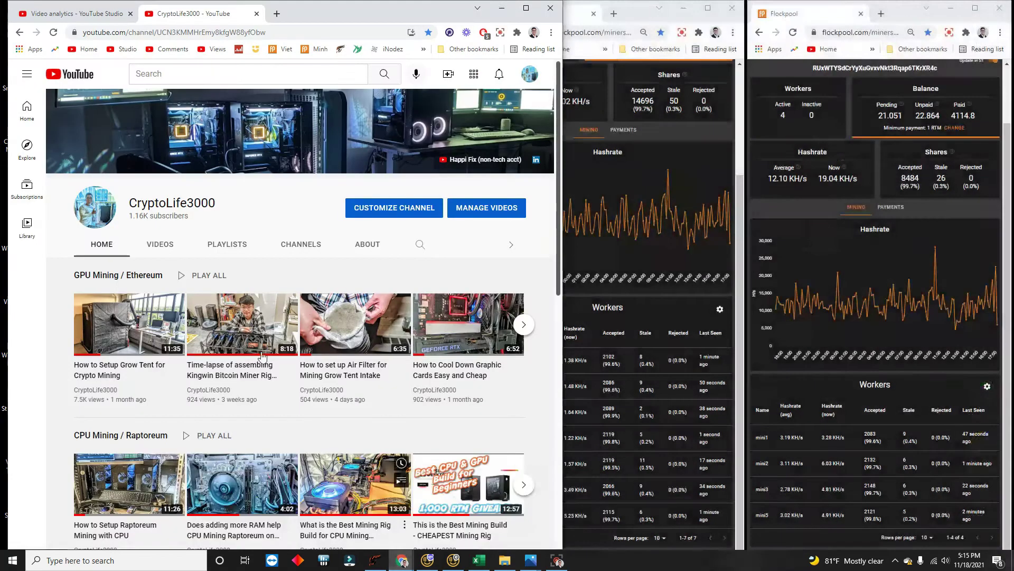
pyautogui.click(62, 14)
pyautogui.click(256, 48)
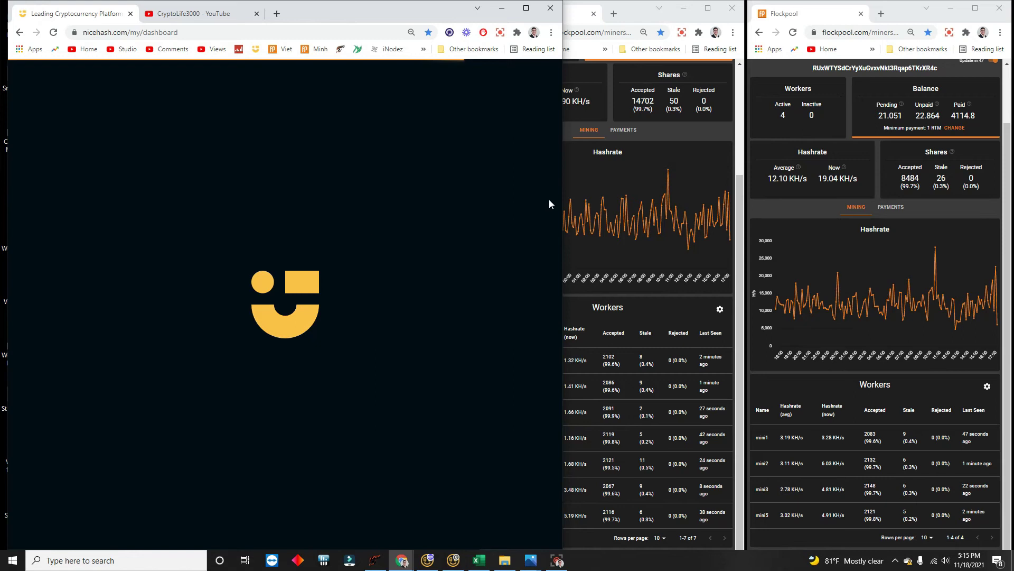
pyautogui.moveTo(562, 196); pyautogui.dragTo(474, 200)
pyautogui.click(267, 198)
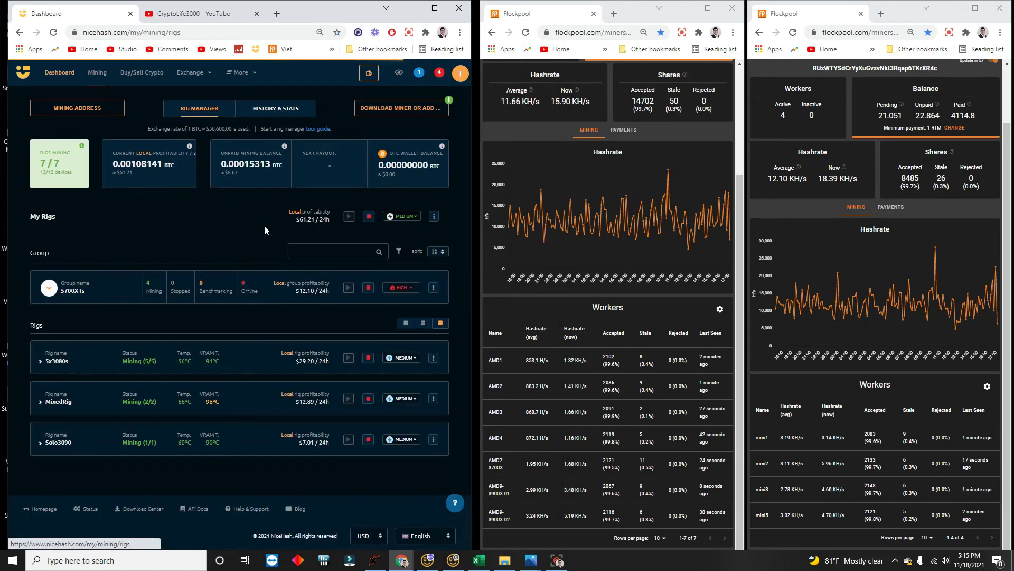
# Expand the 5x3080s, MixedRig and Solo3090 rigs to list their GPUs, then return to Excel
pyautogui.click(41, 361)
pyautogui.scroll(-2, 33, 454)
pyautogui.click(35, 431)
pyautogui.scroll(-1, 53, 452)
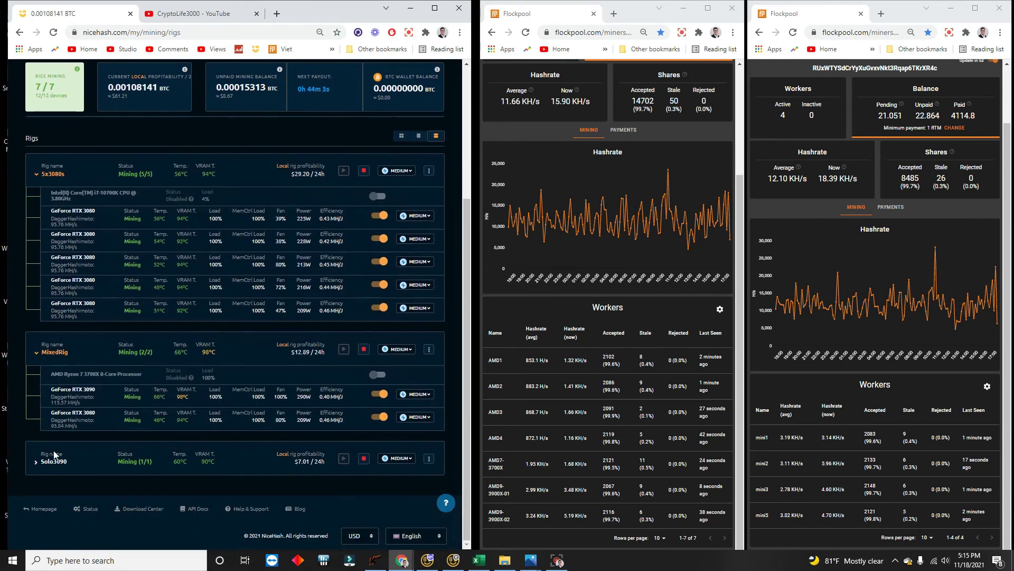
pyautogui.click(36, 461)
pyautogui.scroll(-2, 204, 370)
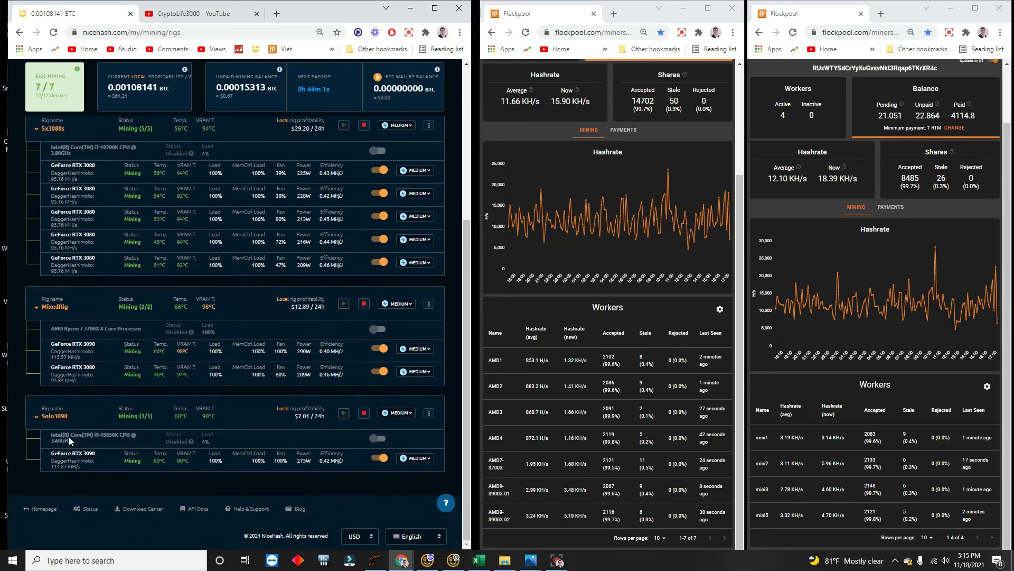
pyautogui.moveTo(462, 347); pyautogui.dragTo(459, 315)
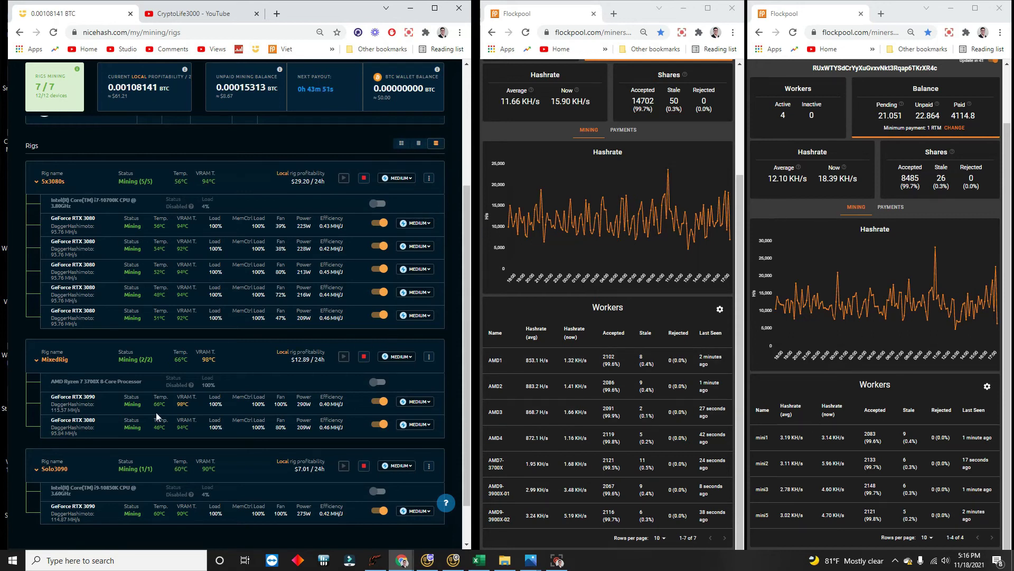
pyautogui.click(489, 562)
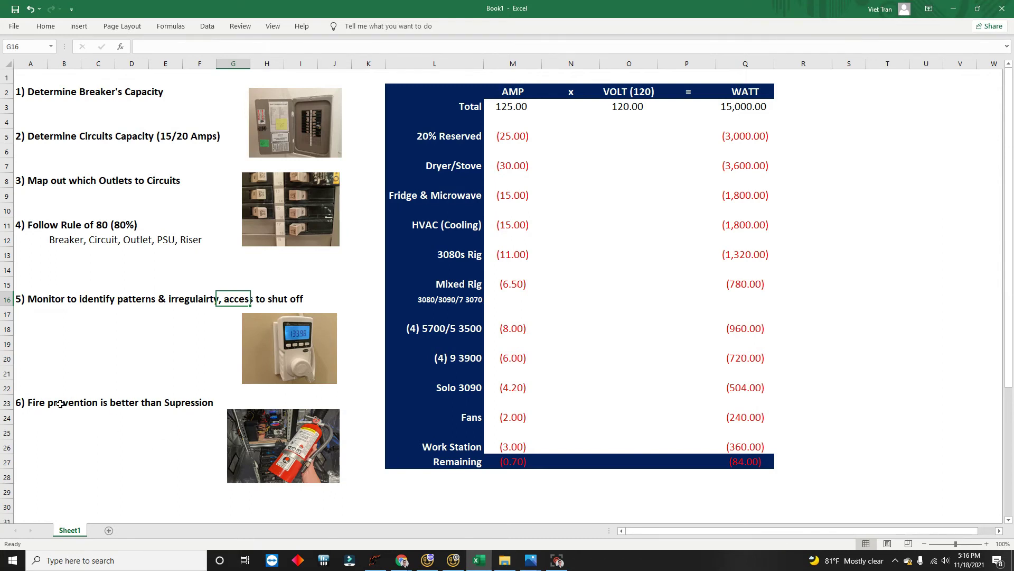
# Point out the fire prevention step, the 20% Reserved line and the breaker capacity step
pyautogui.click(79, 407)
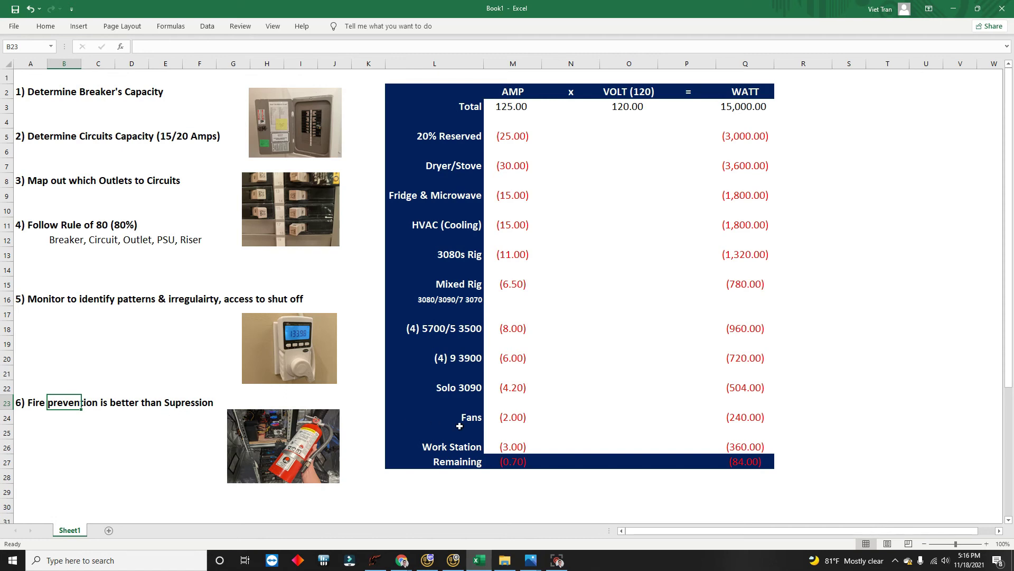
pyautogui.click(453, 179)
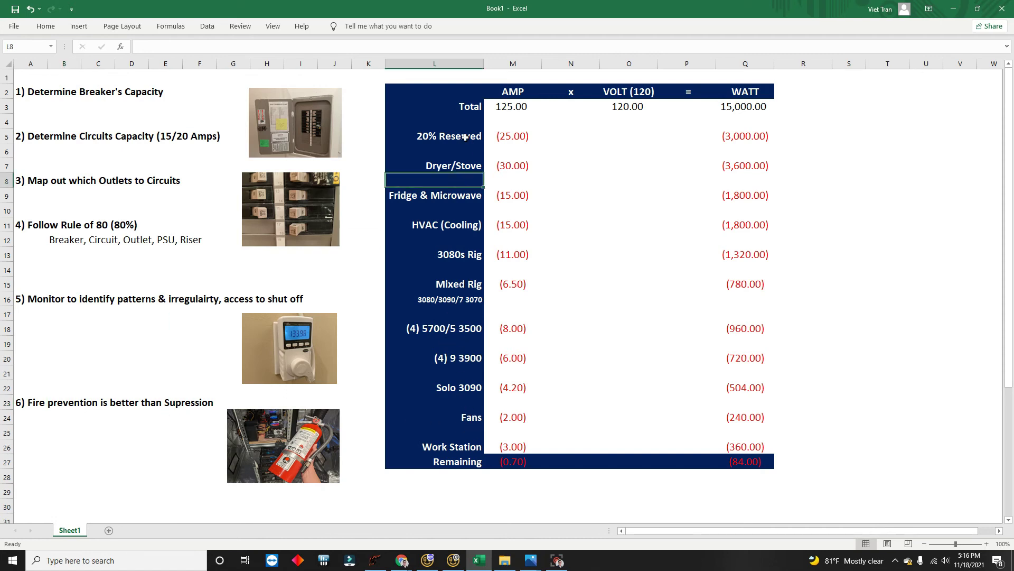
pyautogui.click(465, 135)
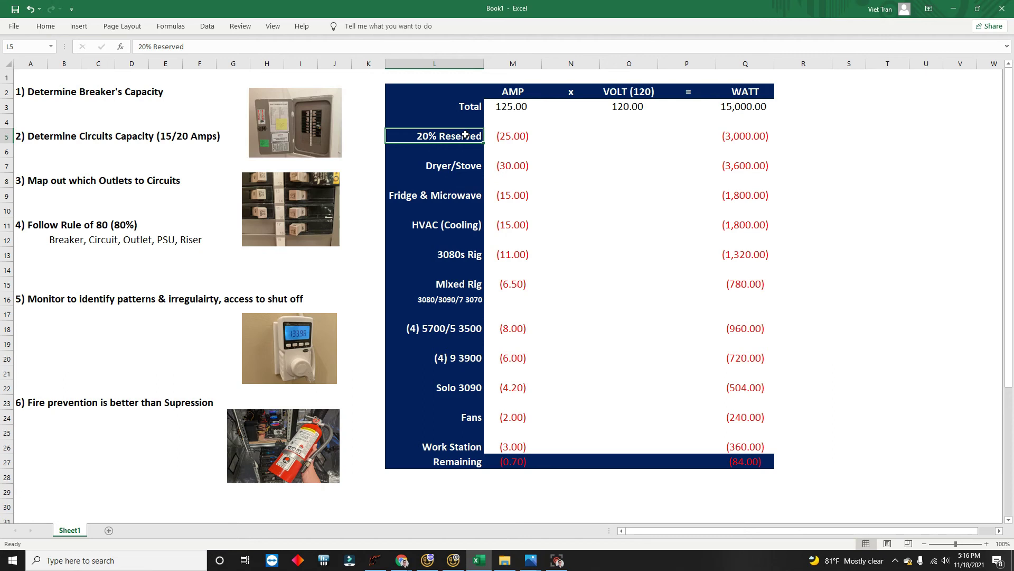
pyautogui.click(119, 89)
# Point out the circuits capacity, outlet mapping, rule of 80 and Riser items
pyautogui.click(129, 133)
pyautogui.click(92, 178)
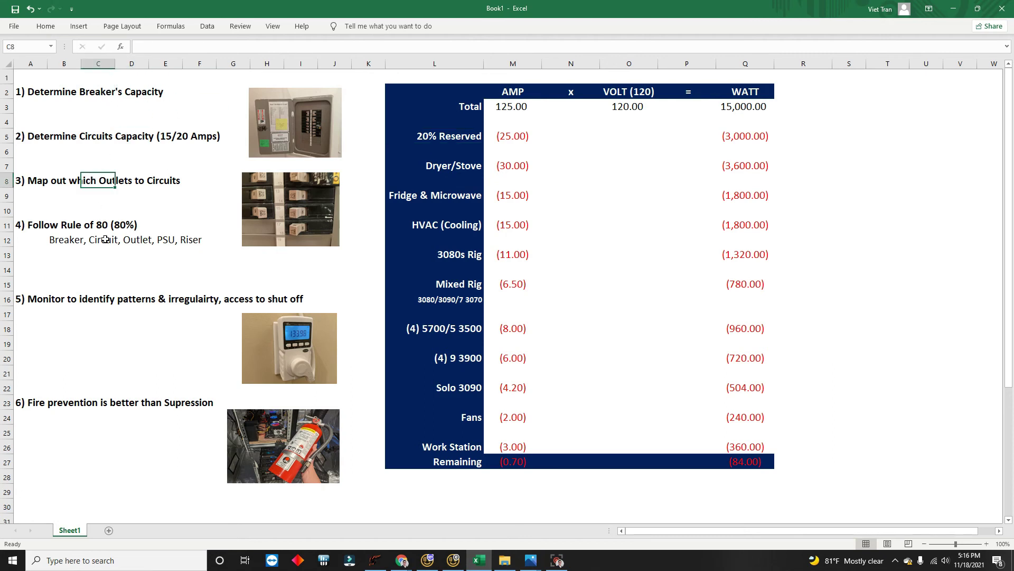
pyautogui.click(131, 238)
pyautogui.click(160, 240)
pyautogui.click(188, 238)
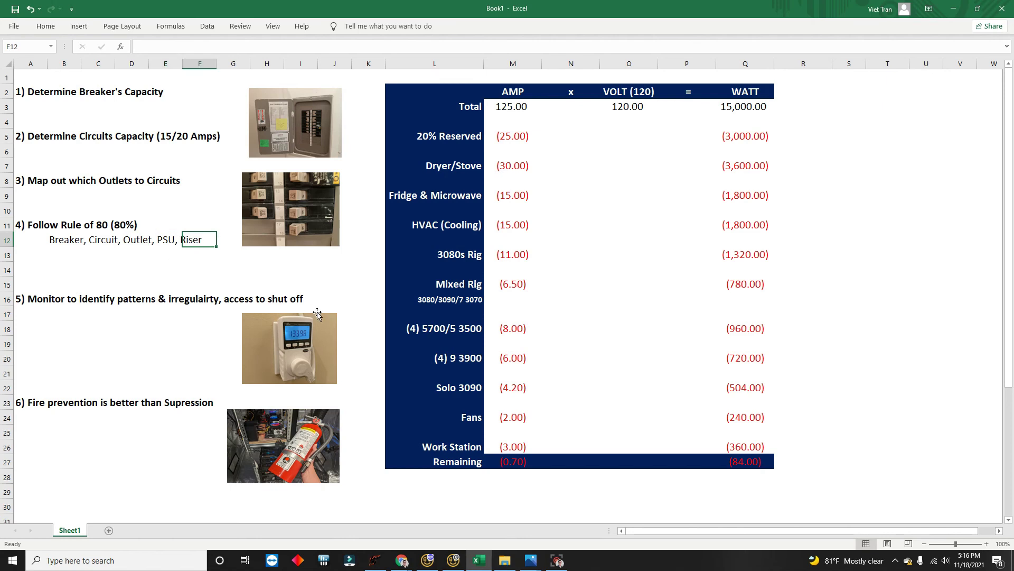
pyautogui.click(831, 371)
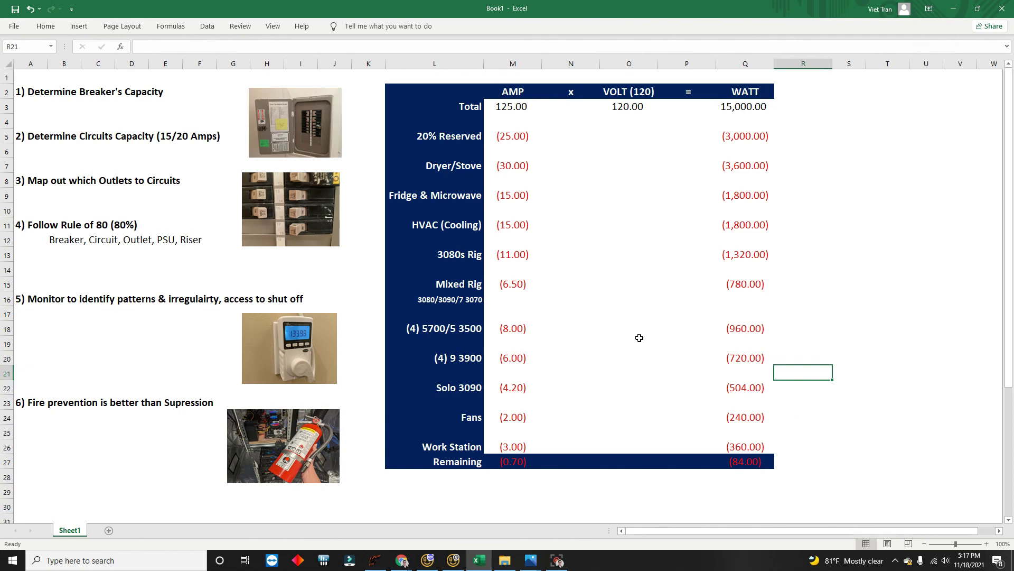
pyautogui.click(814, 308)
pyautogui.click(813, 367)
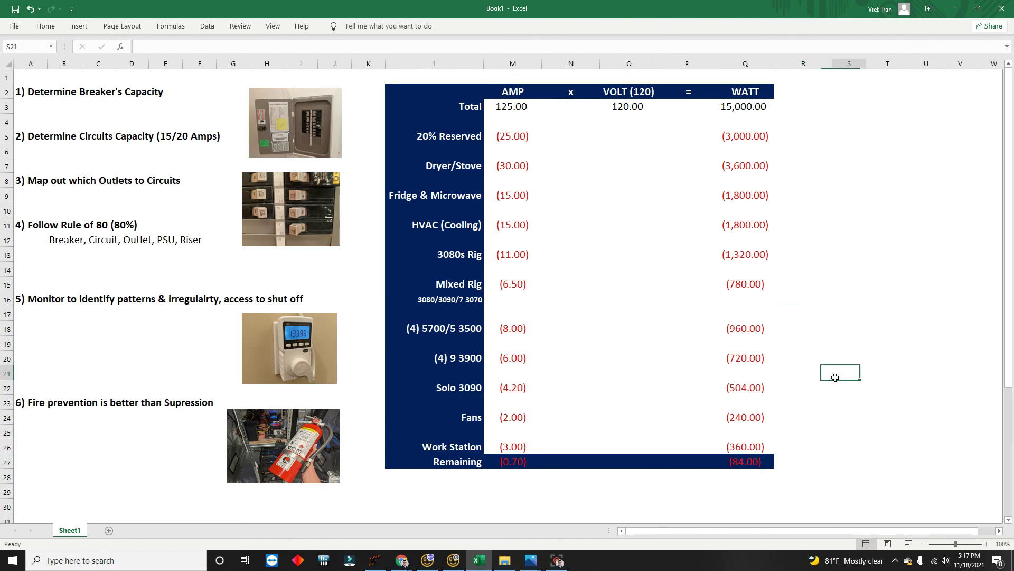
pyautogui.click(816, 461)
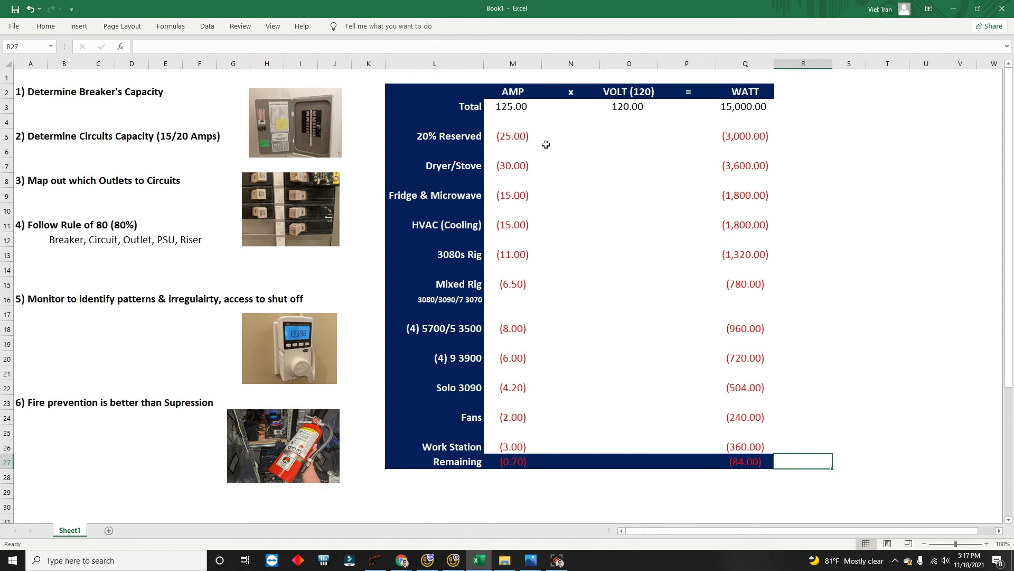
pyautogui.click(837, 400)
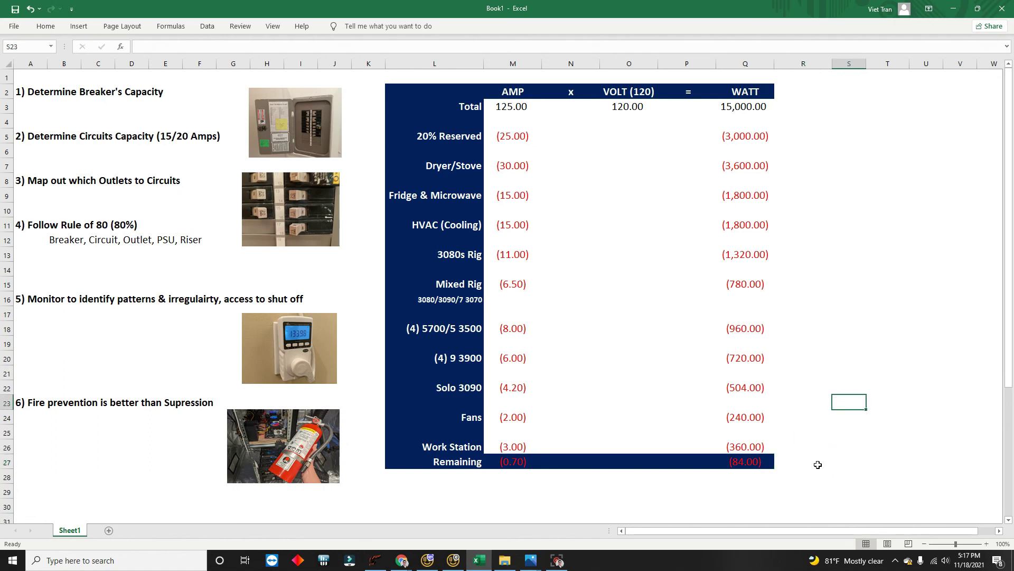
pyautogui.click(801, 490)
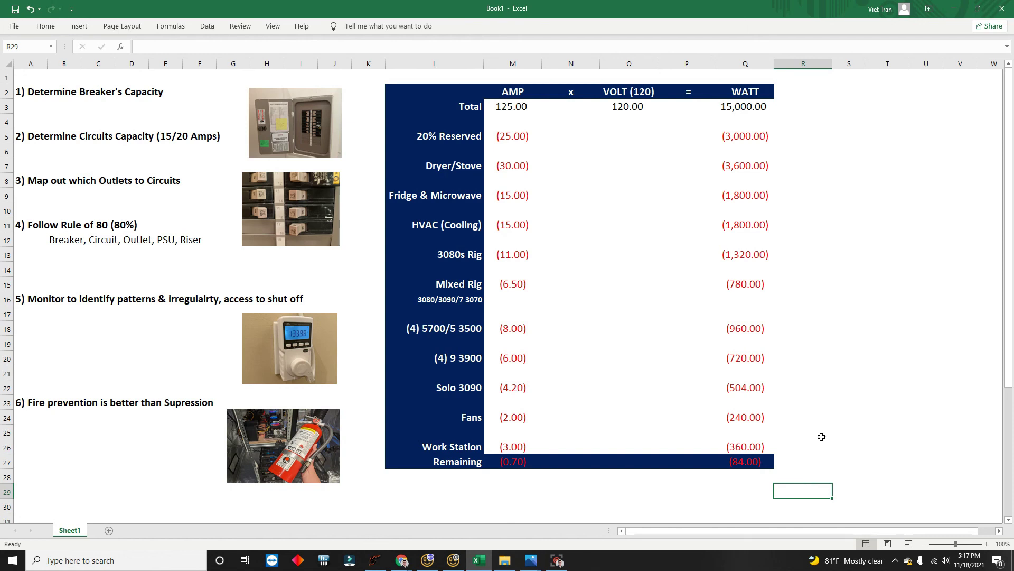
pyautogui.click(818, 413)
# Show the Screen Recorder window over the budget, still recording, and move it further right
pyautogui.click(557, 562)
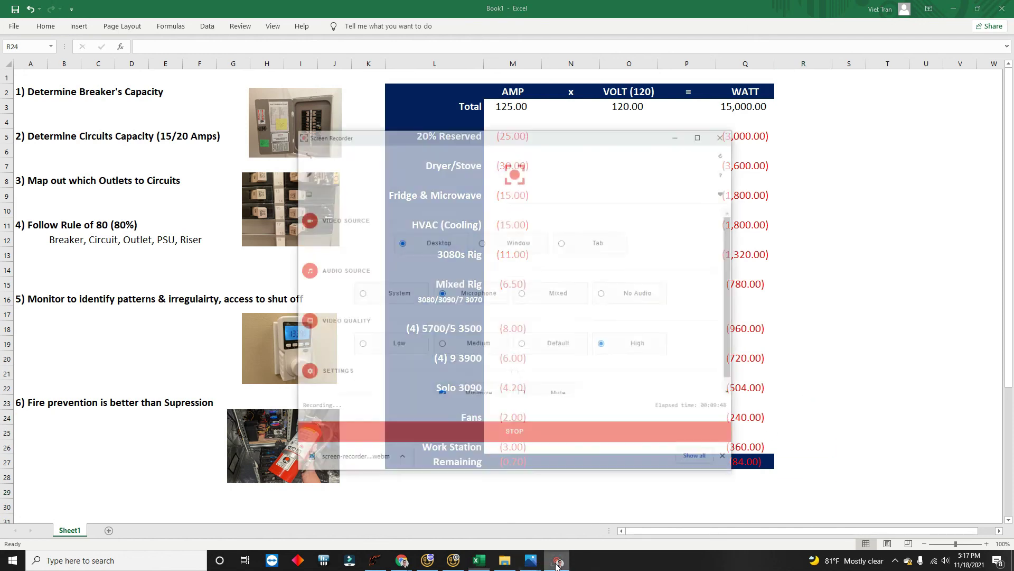
pyautogui.click(557, 563)
pyautogui.click(555, 562)
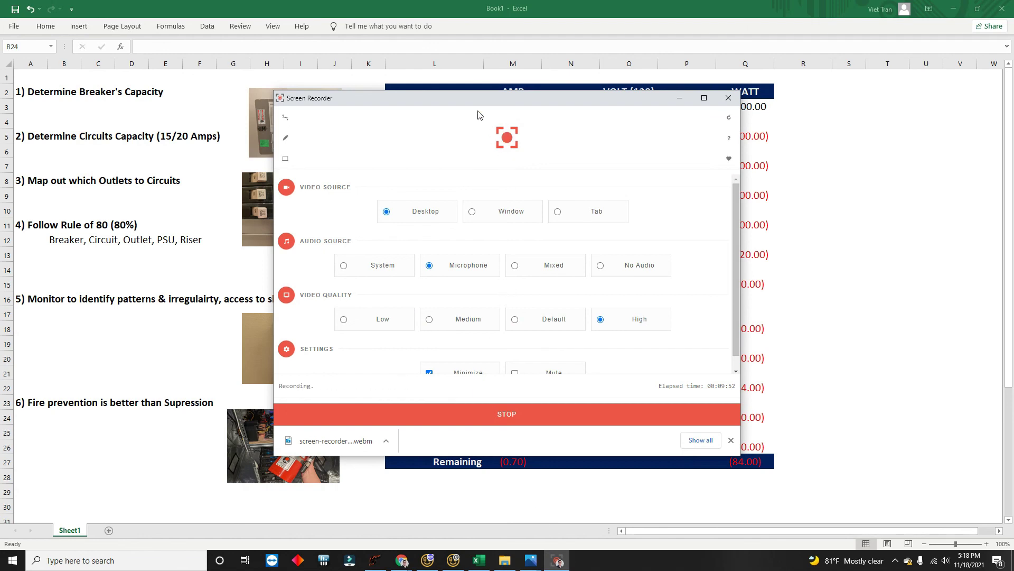
pyautogui.moveTo(482, 98); pyautogui.dragTo(634, 119)
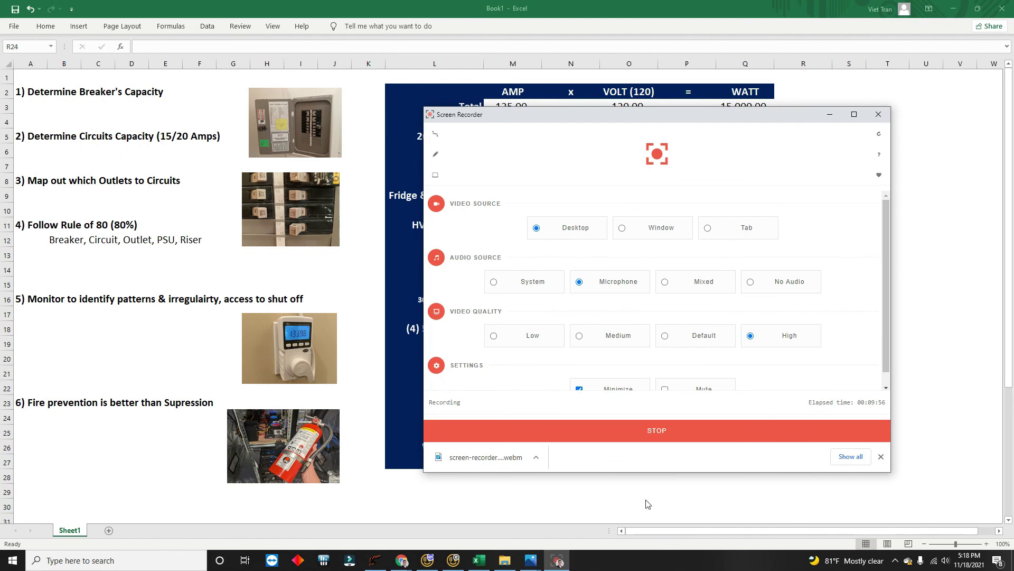